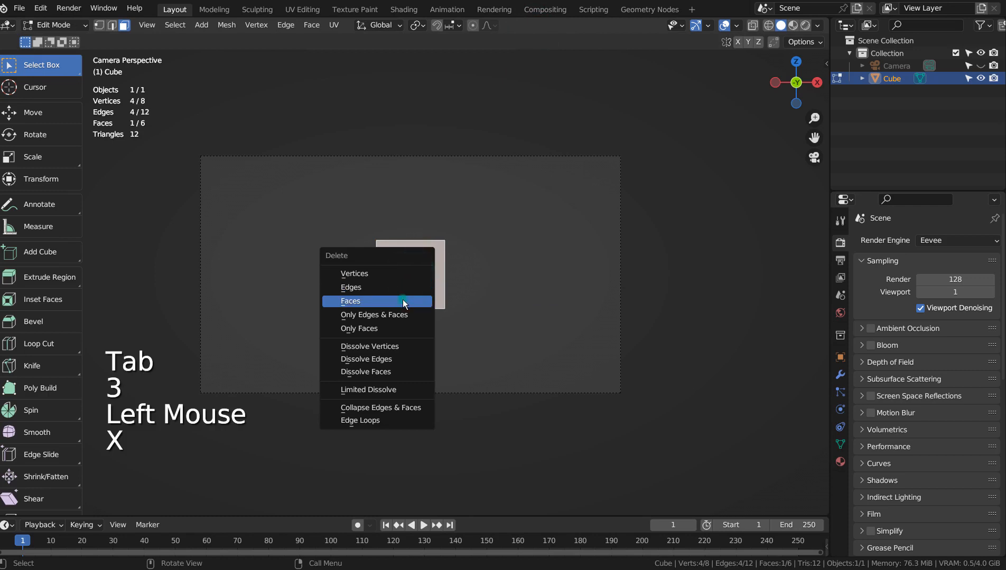
# Step: Delete the cube's face nearest the camera and scale the whole cube up by about 3.14
pyautogui.click(400, 301)
pyautogui.press('Tab')
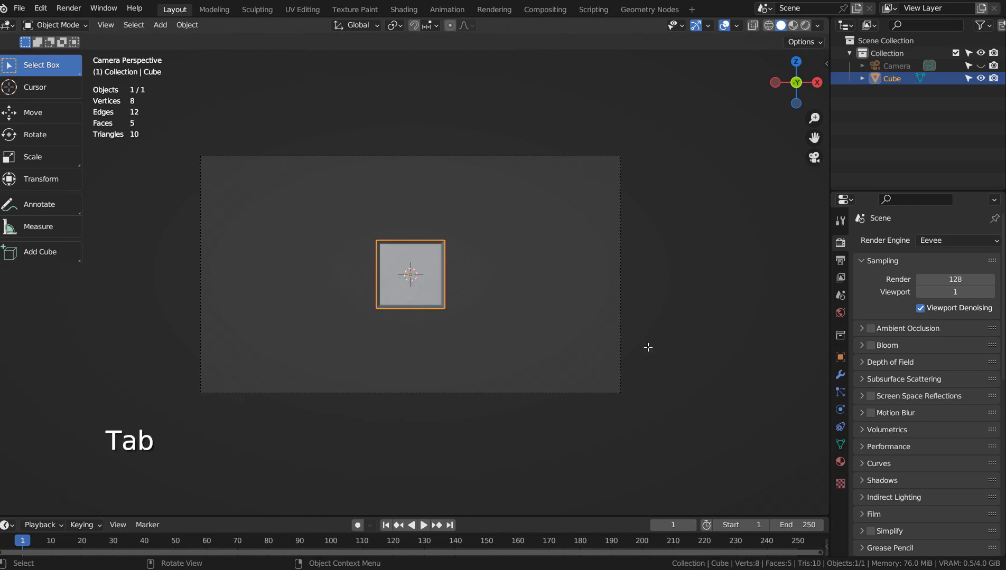
pyautogui.press('s')
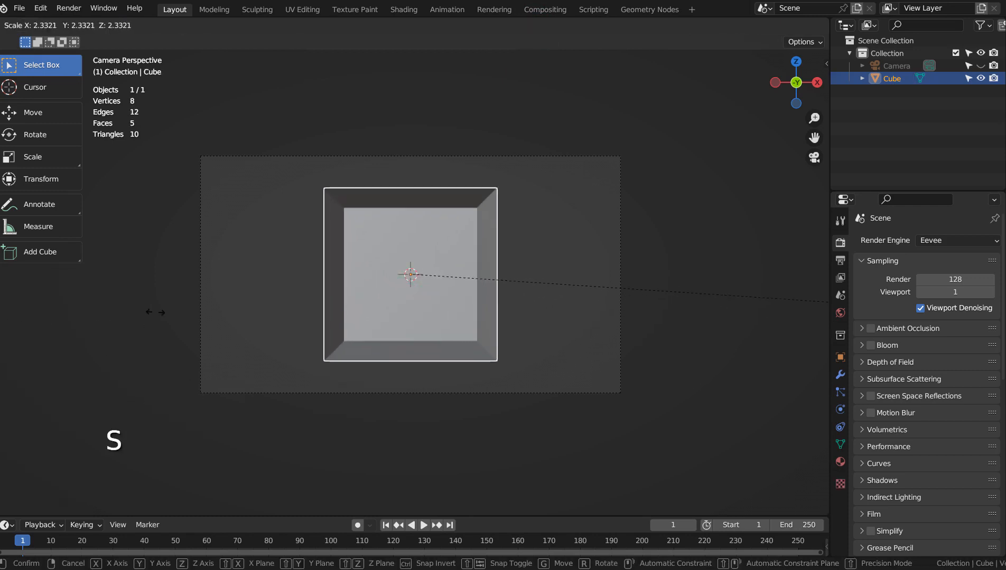
pyautogui.click(352, 295)
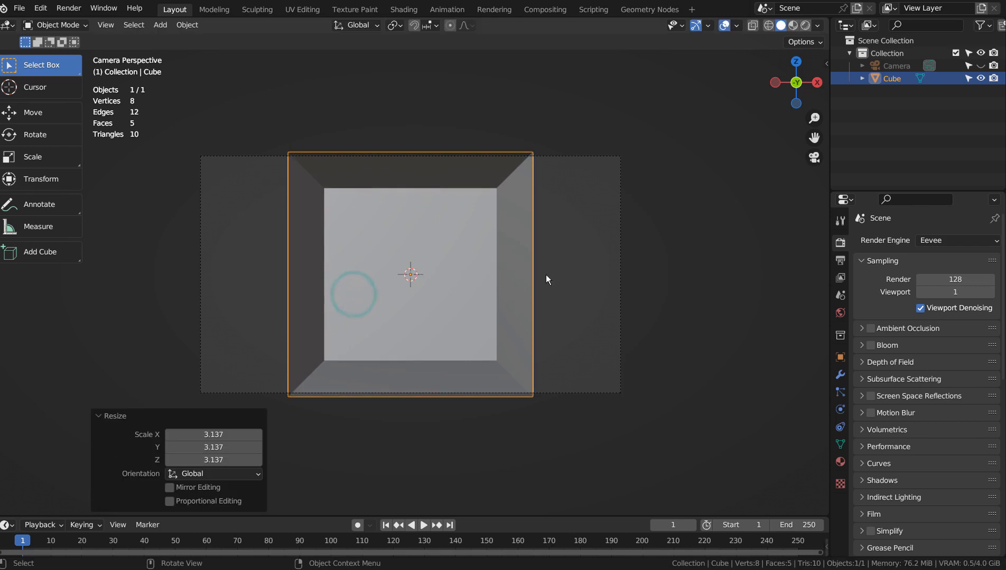
# Step: Stretch the open cube along the X axis by about 1.75 so it fills the camera frame's width
pyautogui.press('s')
pyautogui.press('x')
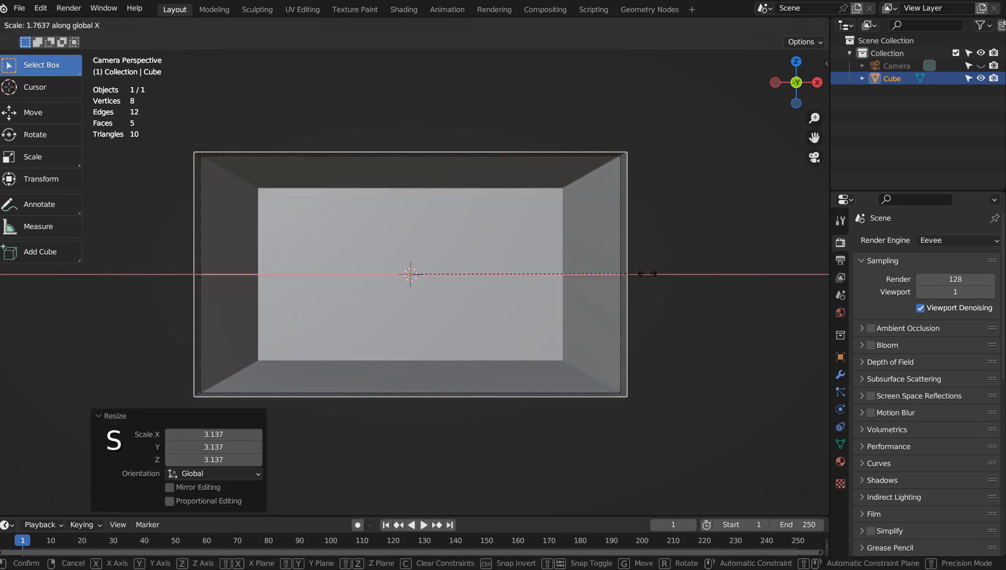
pyautogui.click(645, 273)
# Step: Scale the box's back face along the X axis to about 0.255
pyautogui.press('Tab')
pyautogui.click(465, 269)
pyautogui.press('3')
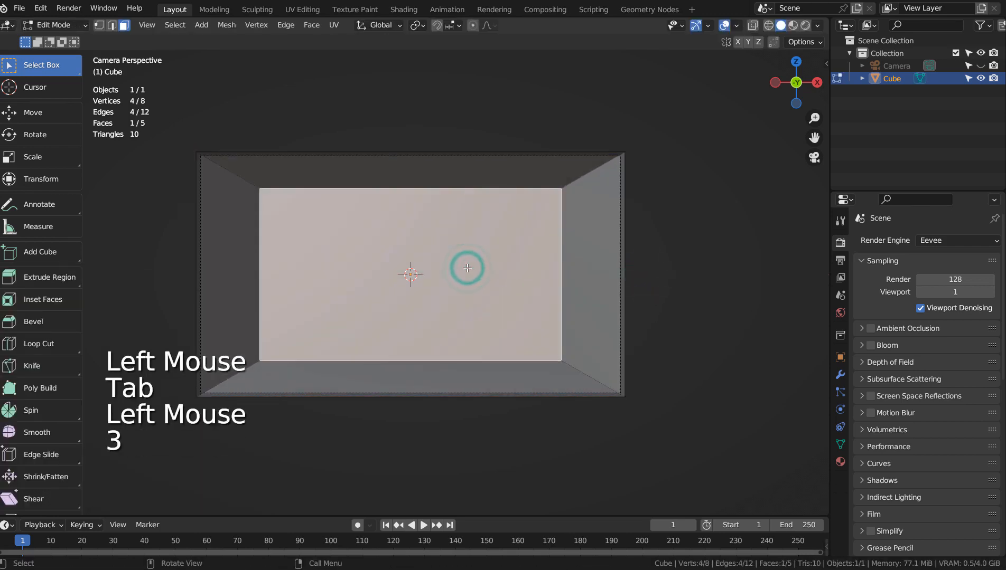
pyautogui.press('s')
pyautogui.press('x')
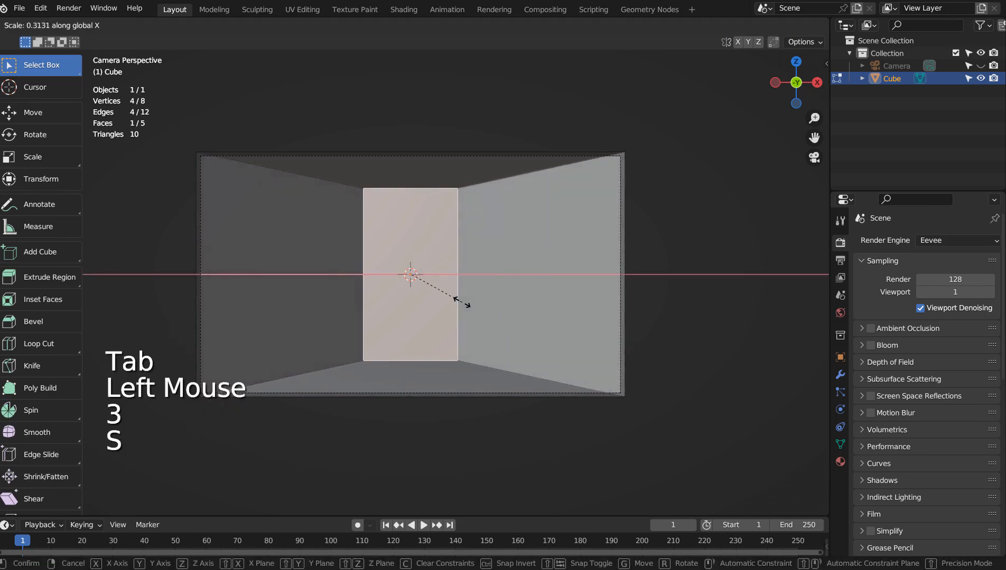
pyautogui.click(450, 301)
# Step: Move the back face about 3.03 m along the X axis and scale it down uniformly to about 0.167
pyautogui.press('g')
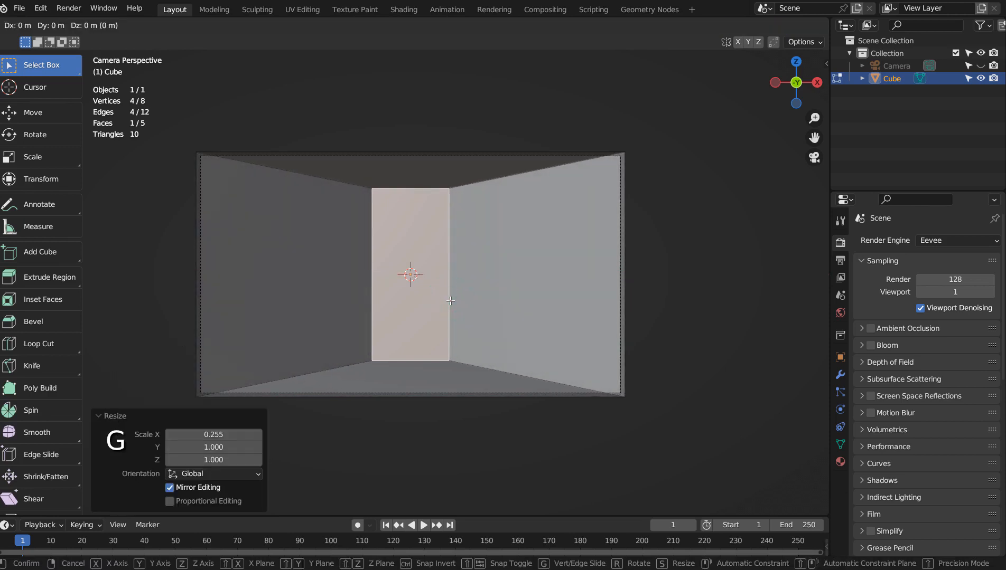
pyautogui.press('x')
pyautogui.click(532, 294)
pyautogui.press('s')
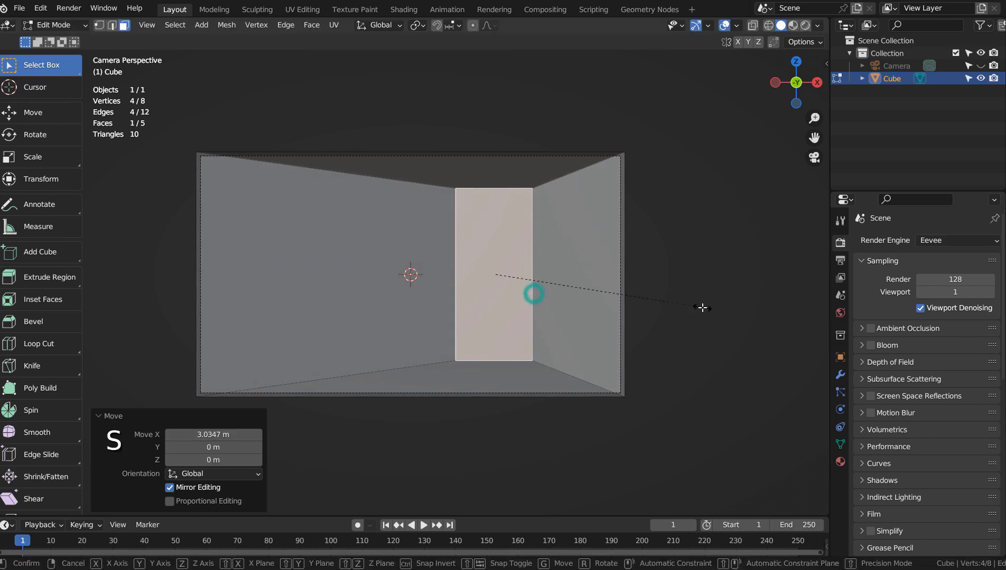
pyautogui.click(523, 295)
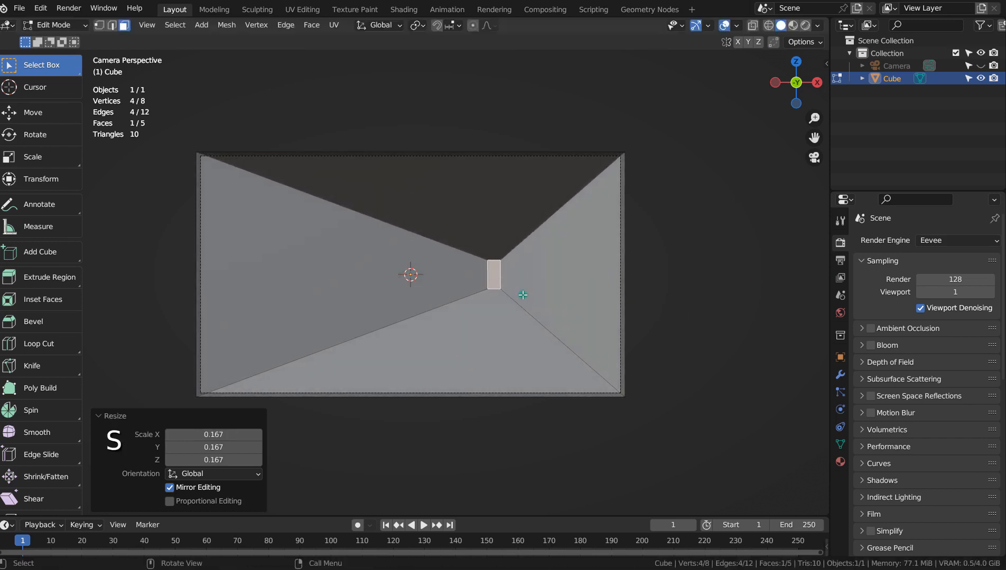
# Step: Shift the small back face about -0.17 m along the X axis and return to Object Mode
pyautogui.press('g')
pyautogui.press('x')
pyautogui.click(580, 295)
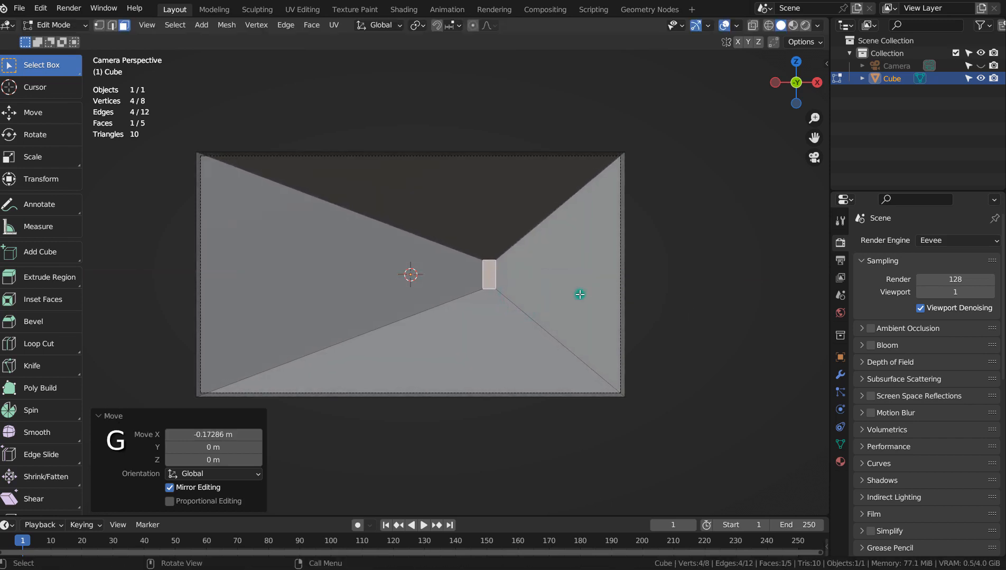
pyautogui.click(683, 272)
pyautogui.press('Tab')
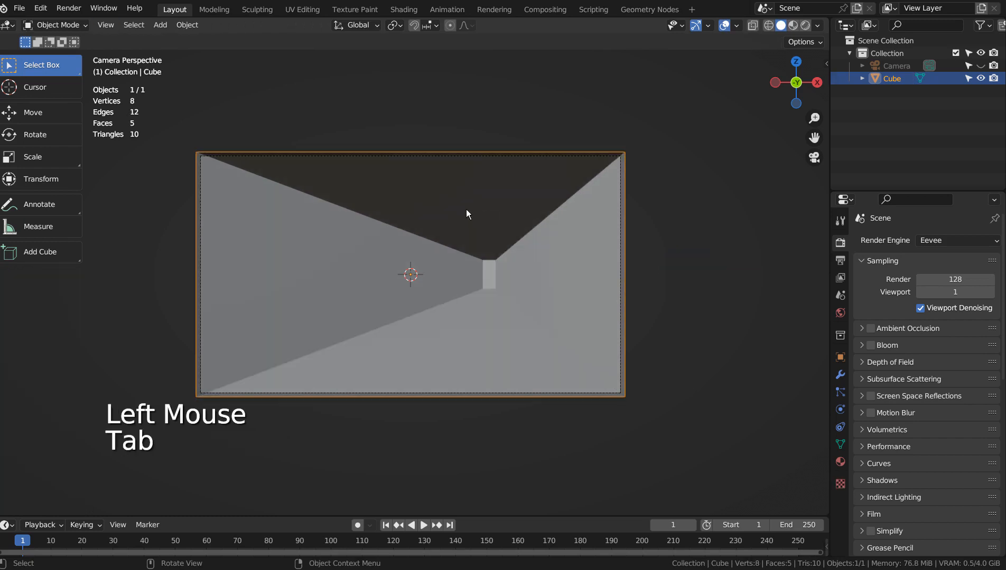
# Step: Delete the top face of the box to leave the street corridor open above
pyautogui.press('Tab')
pyautogui.press('3')
pyautogui.click(466, 209)
pyautogui.press('x')
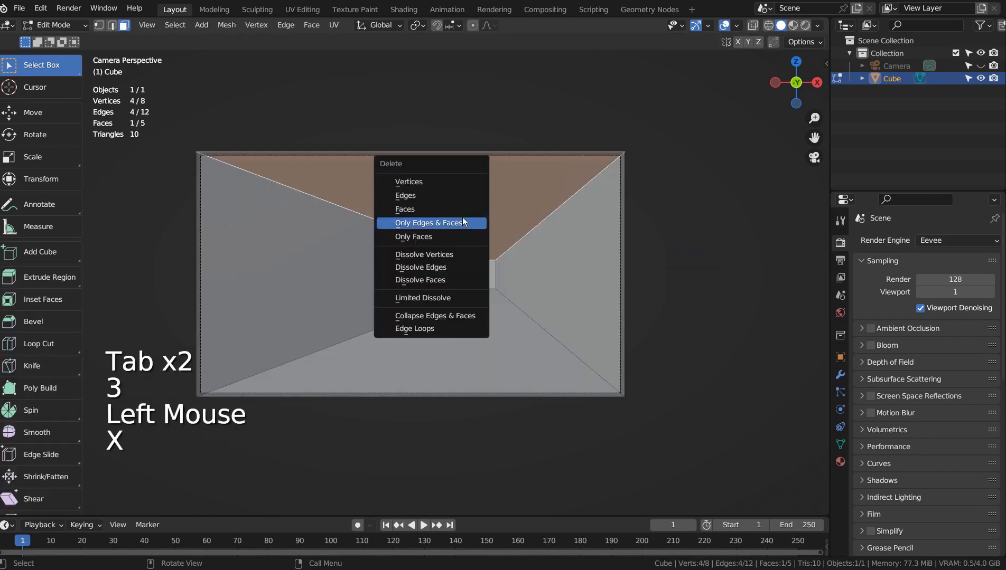
pyautogui.click(463, 221)
pyautogui.press('Tab')
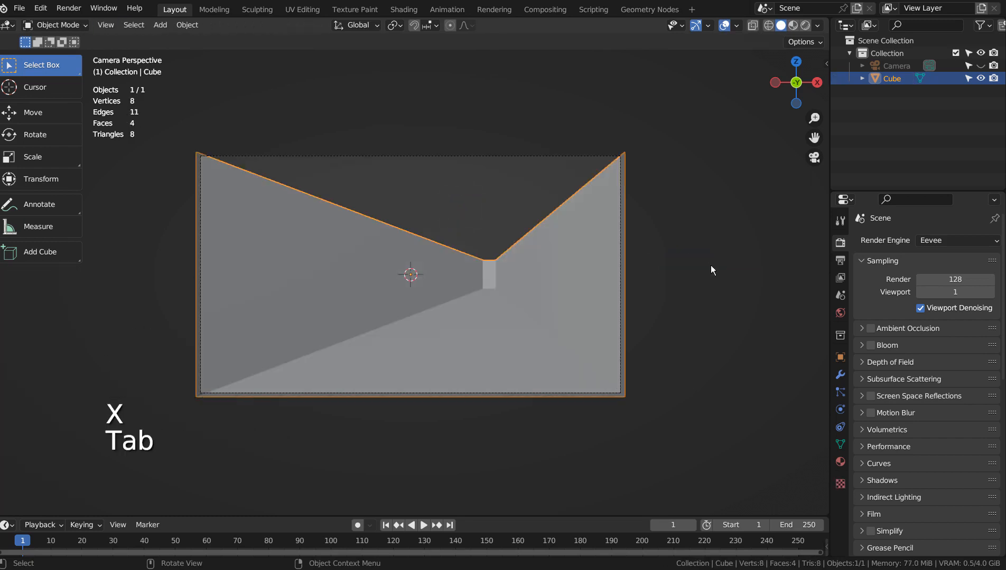
# Step: Set the render engine to Workbench and show the viewport in rendered shading with nothing selected
pyautogui.click(955, 238)
pyautogui.click(943, 270)
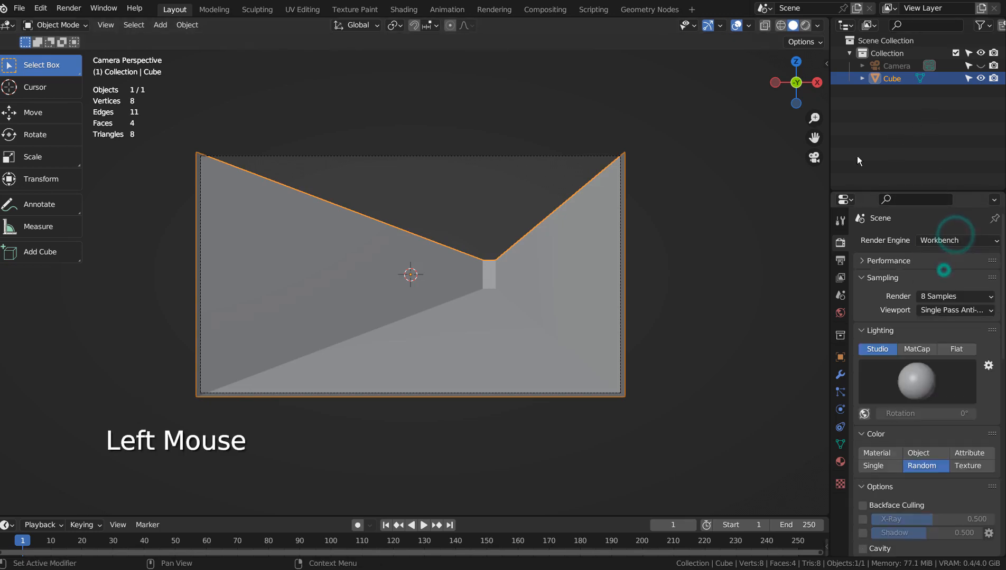
pyautogui.click(805, 26)
pyautogui.click(717, 303)
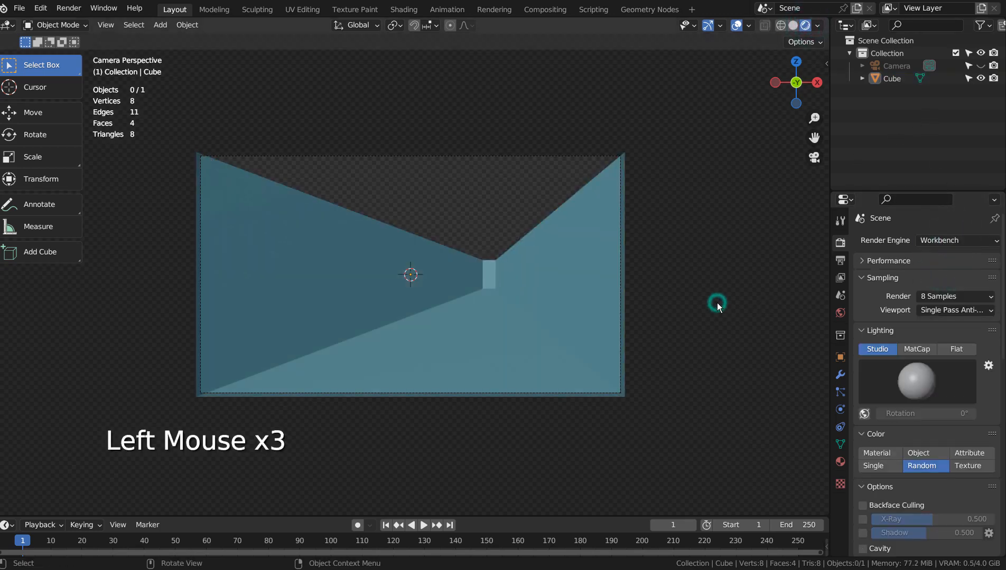
# Step: Duplicate the floor face of the box in place
pyautogui.press('Tab')
pyautogui.press('3')
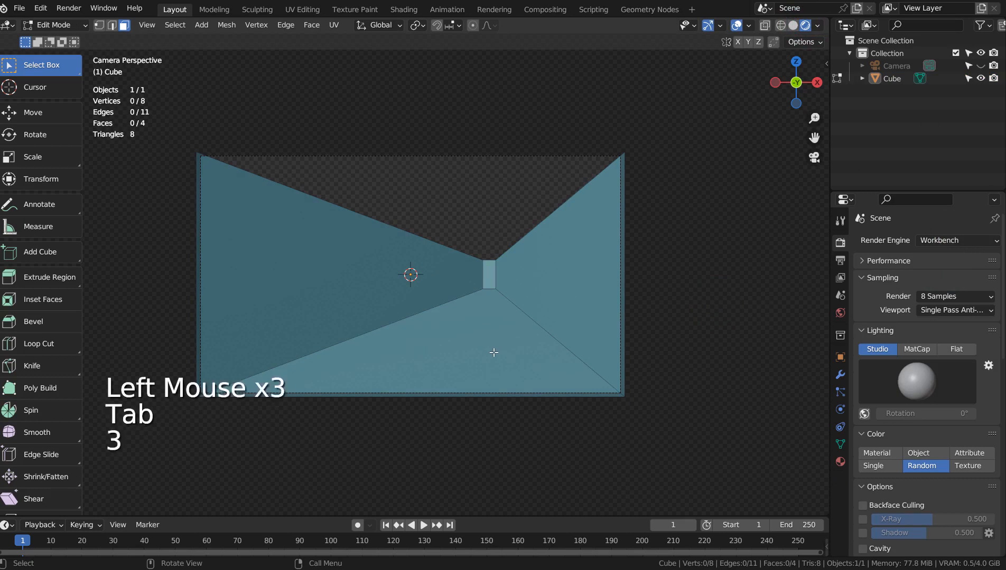
pyautogui.click(494, 352)
pyautogui.hotkey('shift', 'd')
pyautogui.press('Tab')
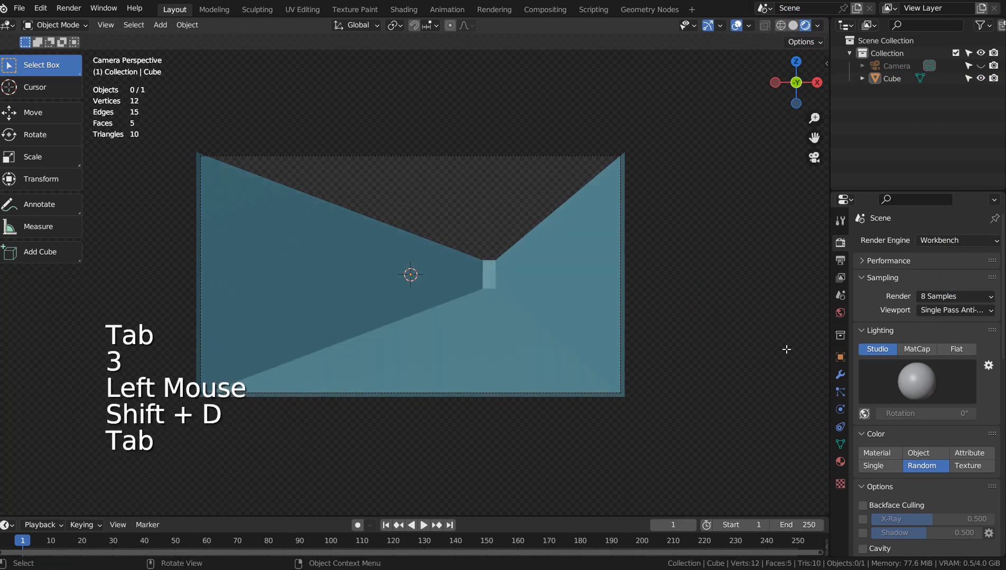
pyautogui.press('Tab')
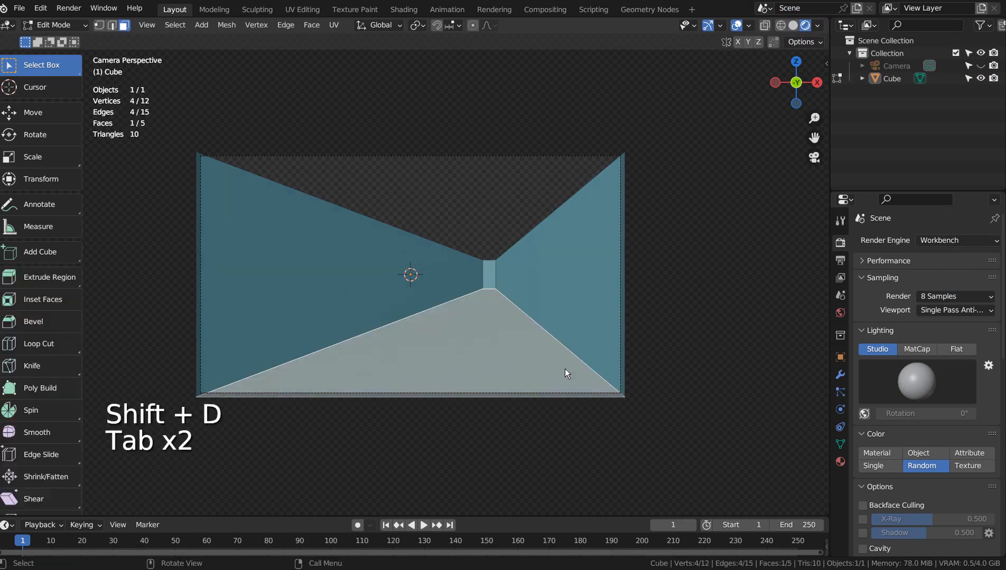
# Step: Try moving the duplicated floor face down about 0.61 m along Z, and delete the duplicate
pyautogui.press('g')
pyautogui.press('z')
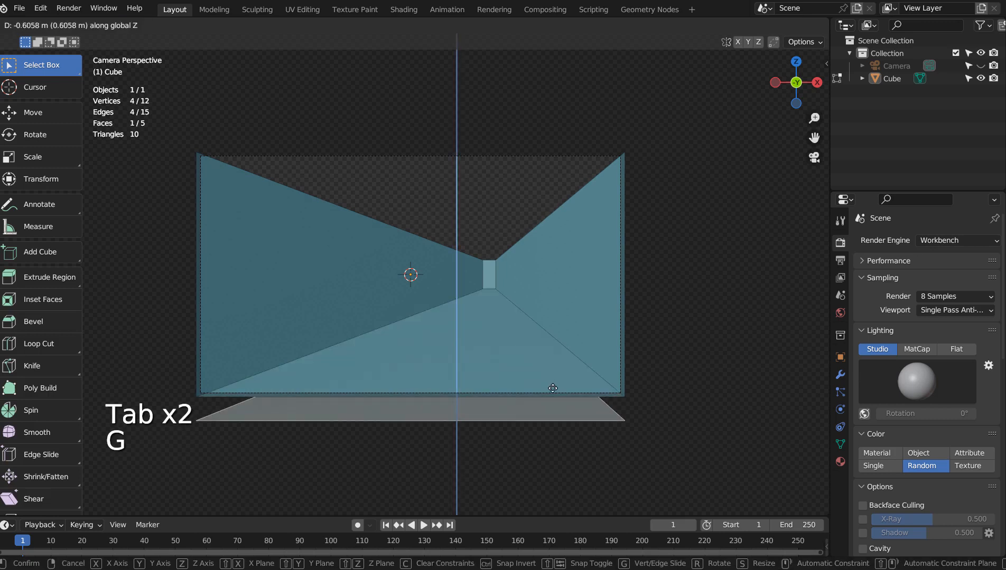
pyautogui.click(552, 388)
pyautogui.hotkey('ctrl', 'z')
pyautogui.press('x')
pyautogui.click(553, 388)
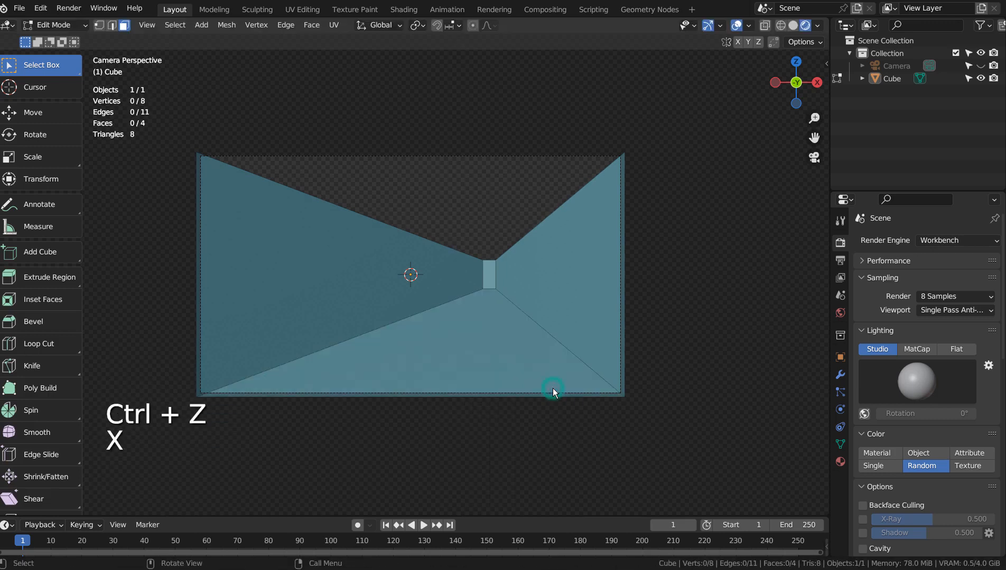
# Step: Leave mesh editing and render the scene from the camera
pyautogui.press('Tab')
pyautogui.press('F11')
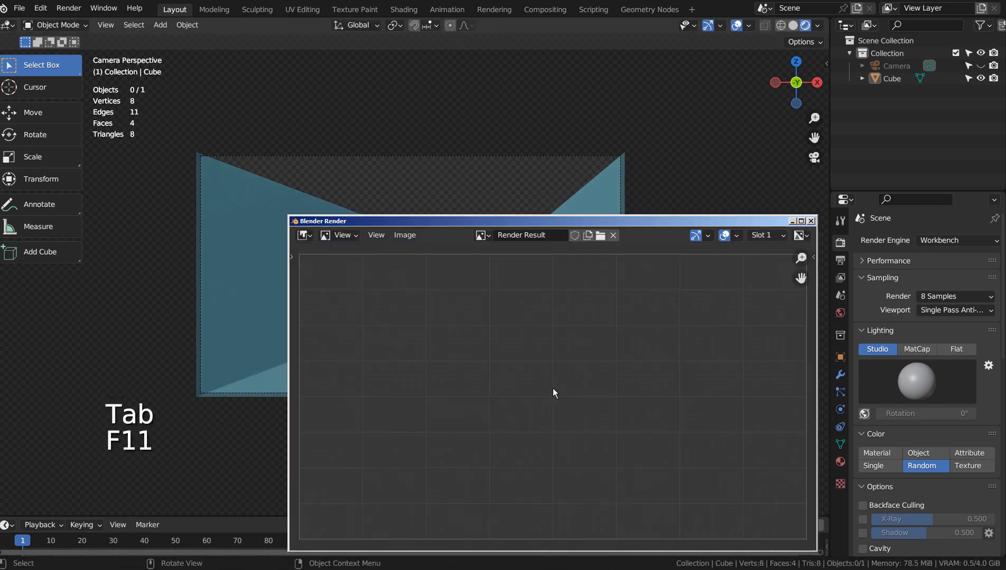
pyautogui.press('F12')
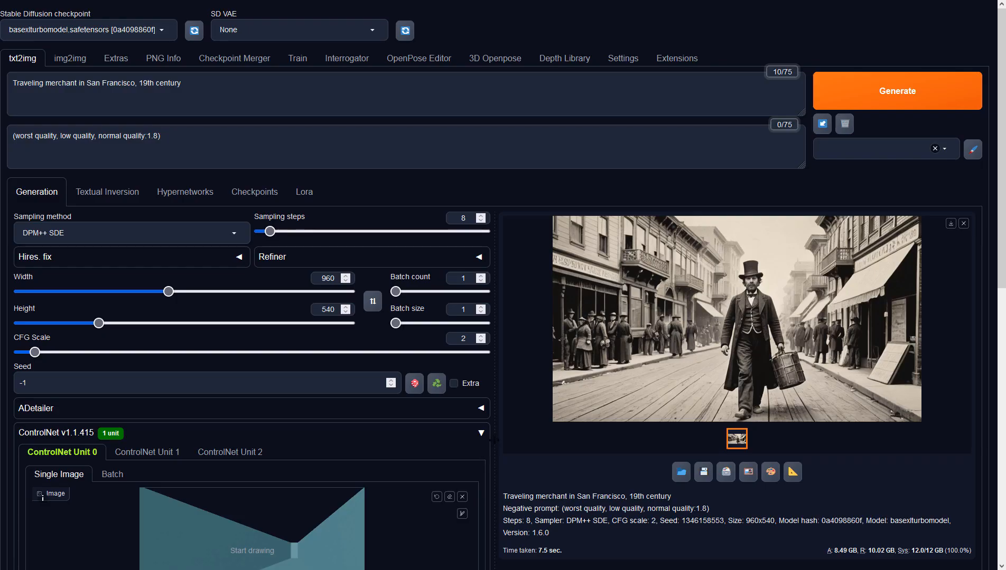
pyautogui.click(487, 95)
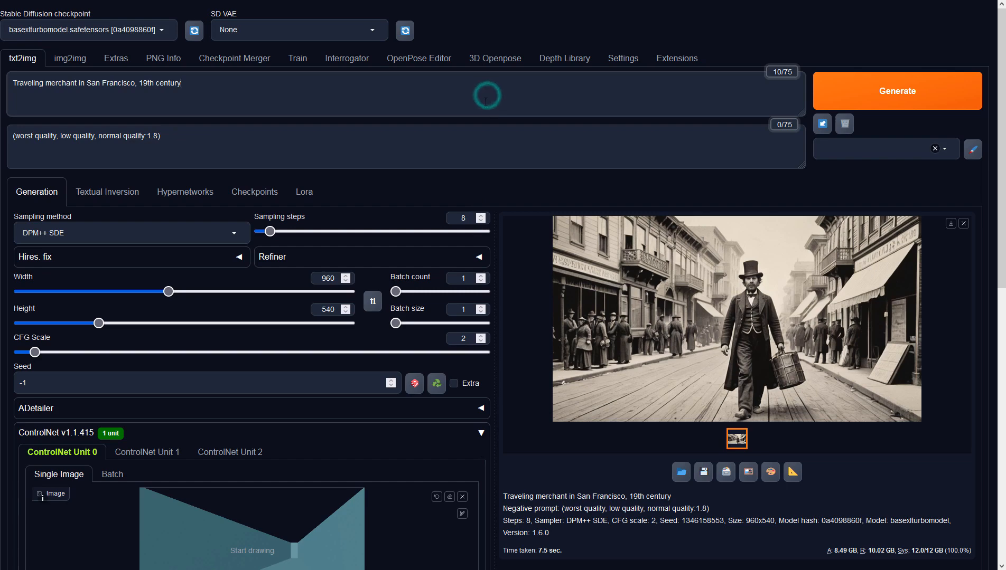
pyautogui.click(463, 148)
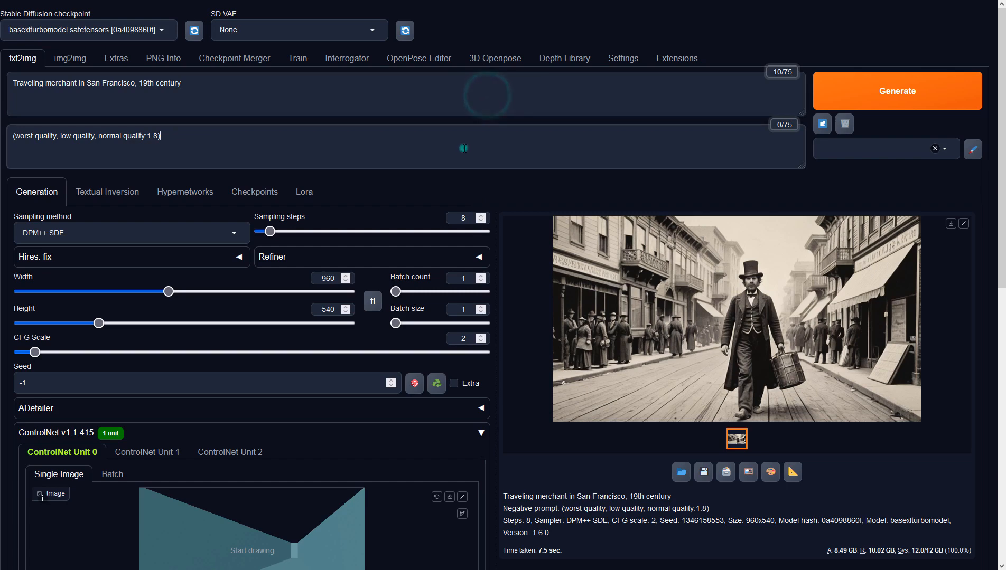
pyautogui.click(335, 277)
pyautogui.click(570, 512)
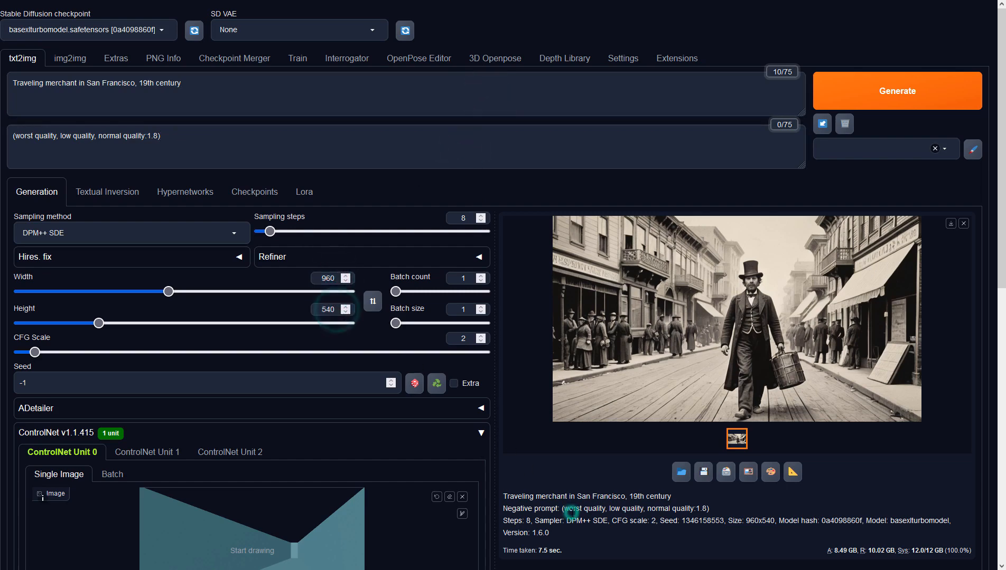
# Step: In Stable Diffusion, set ControlNet Unit 0 to the Depth control type with preprocessor none and the sai_xl_depth_256lora model
pyautogui.scroll(-5, 550, 492)
pyautogui.click(136, 374)
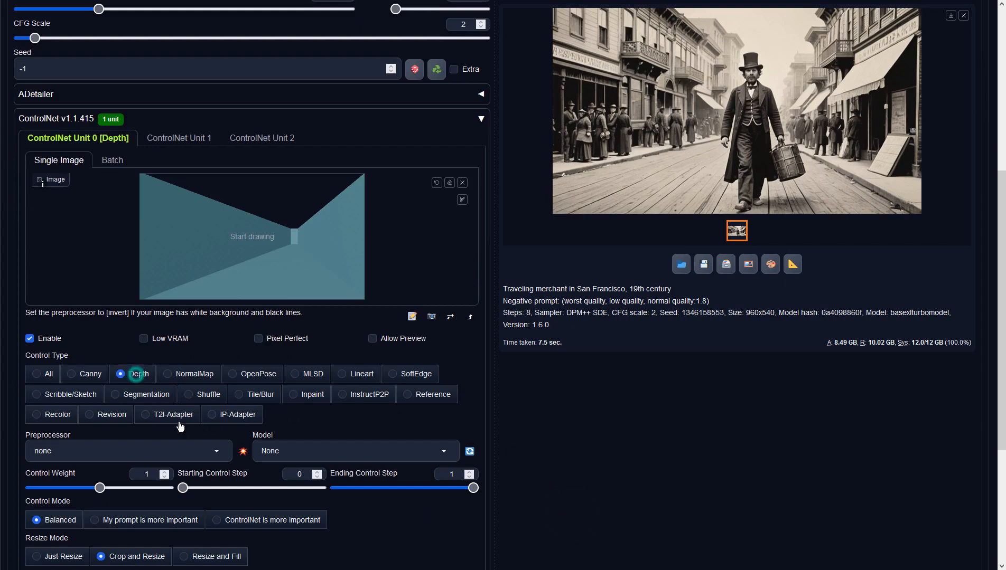
pyautogui.click(214, 453)
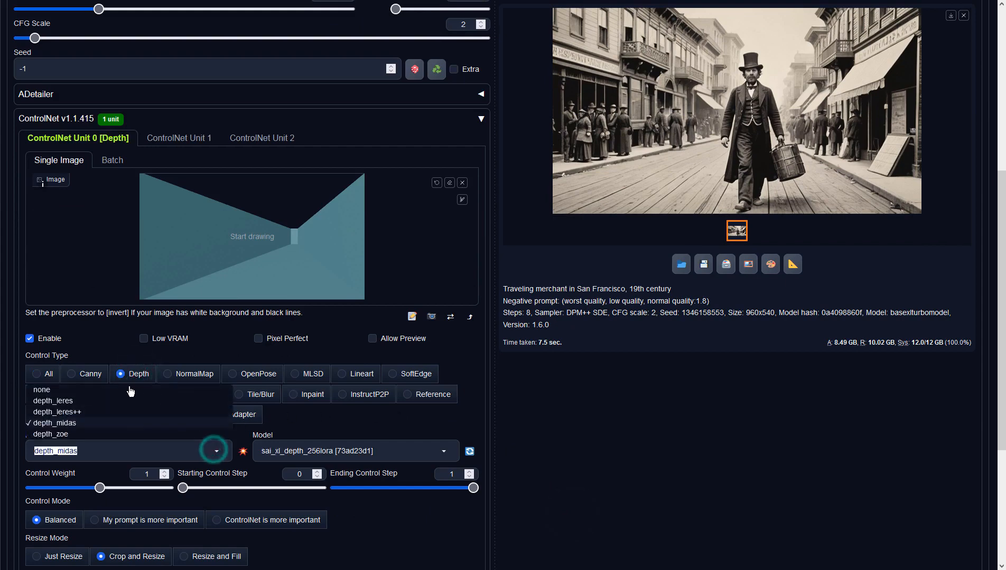
pyautogui.click(102, 390)
pyautogui.click(349, 451)
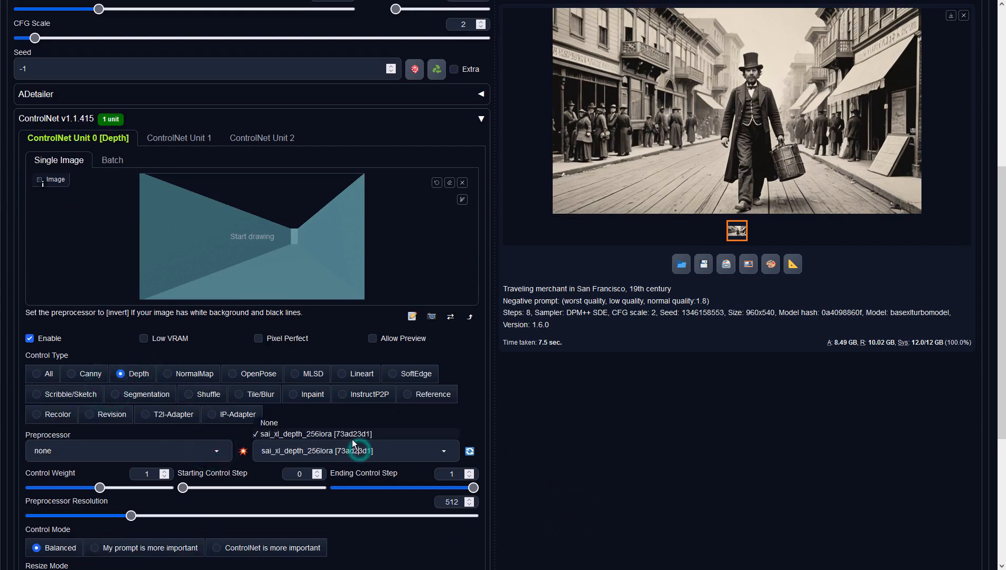
pyautogui.click(351, 434)
# Step: Generate an image from the merchant prompt using the depth-controlled ControlNet unit
pyautogui.scroll(6, 559, 297)
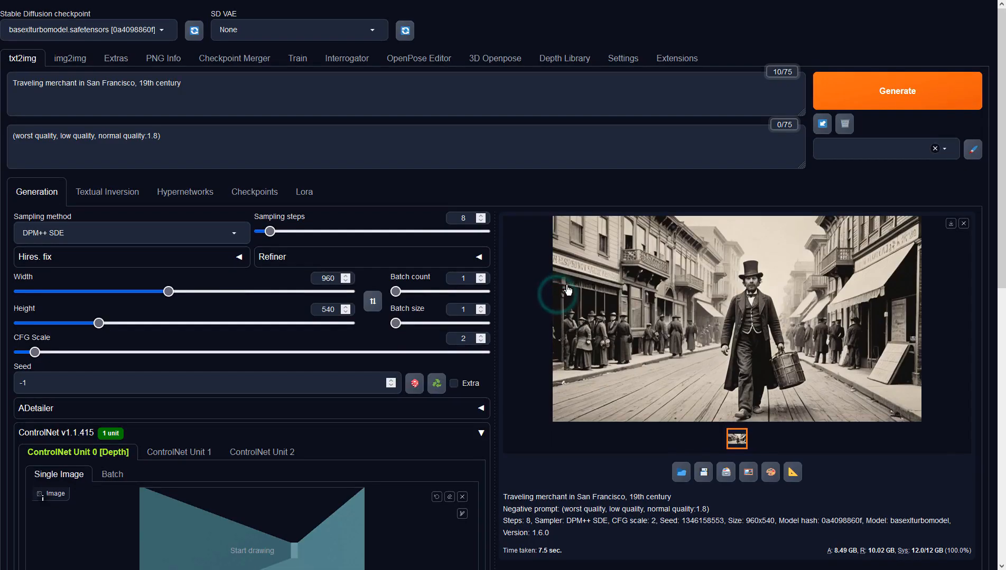
pyautogui.click(847, 94)
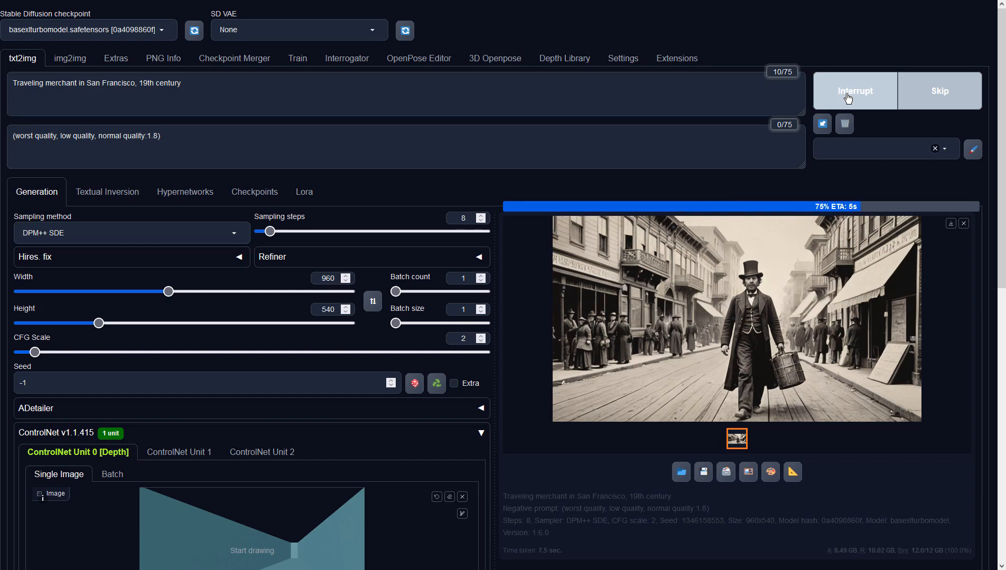
pyautogui.click(847, 98)
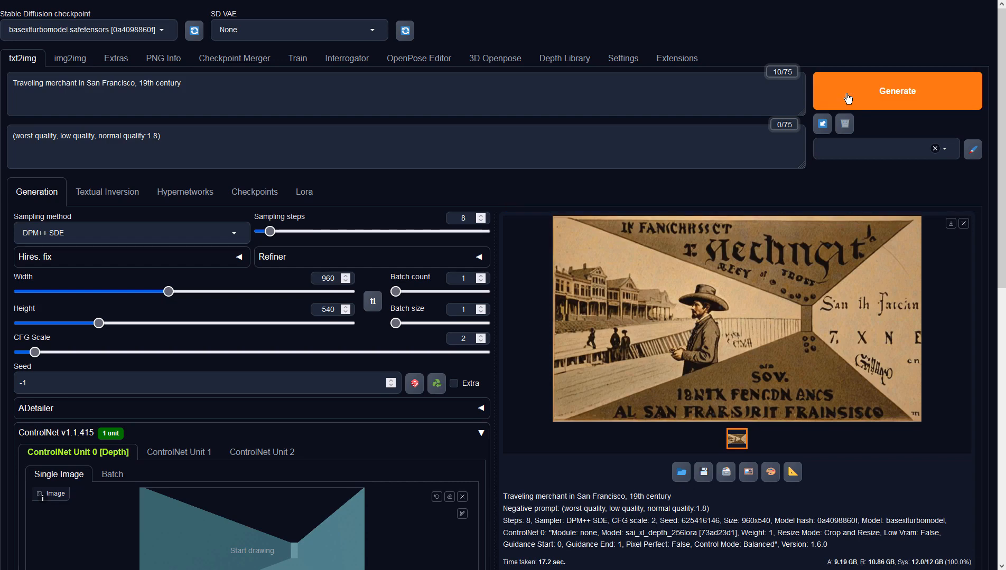
# Step: Change the prompt to "A street view of travelling merchant in San Francisco, 19th century" and generate an image from it
pyautogui.click(223, 93)
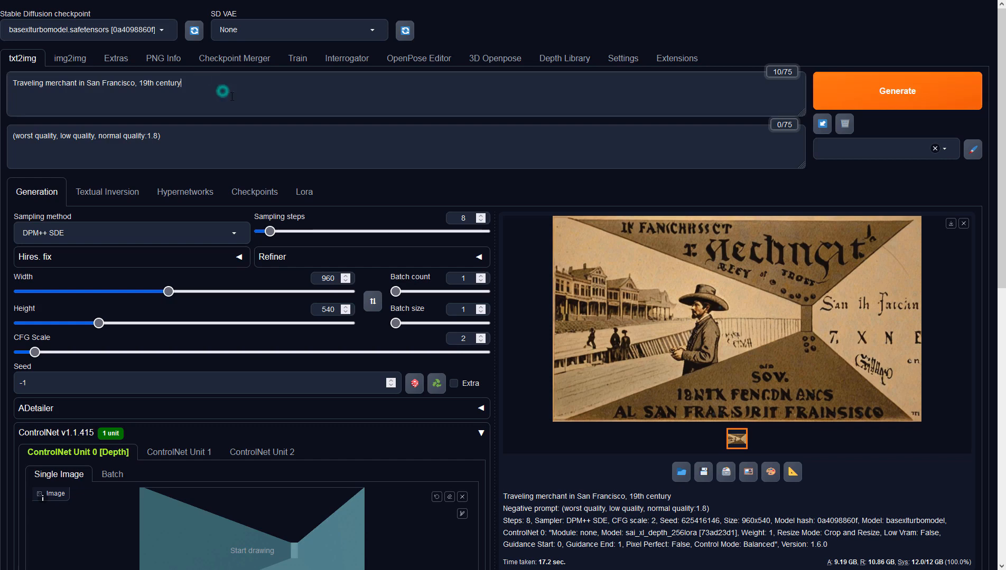
pyautogui.write('A street vu')
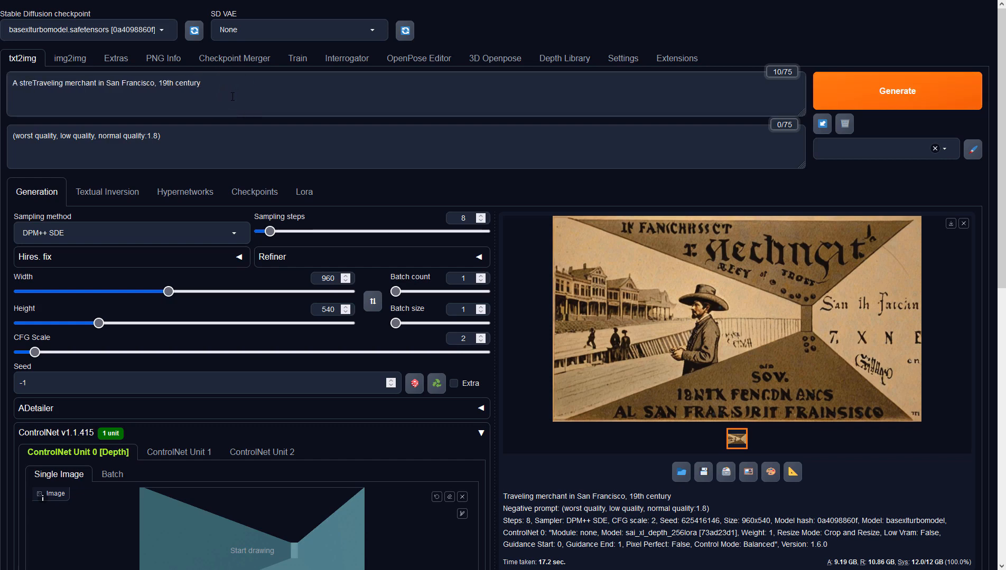
pyautogui.press('BackSpace')
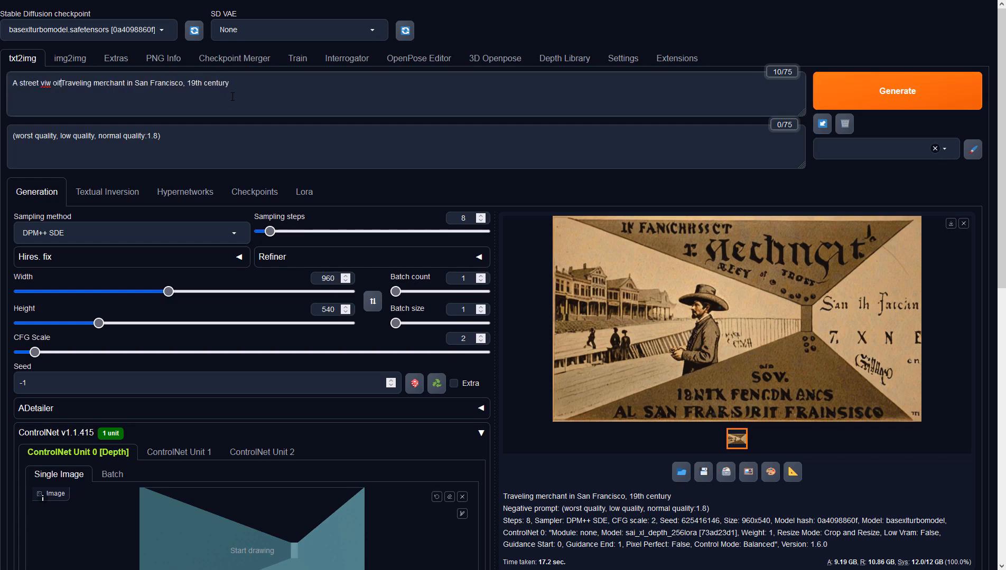
pyautogui.write('iew of t')
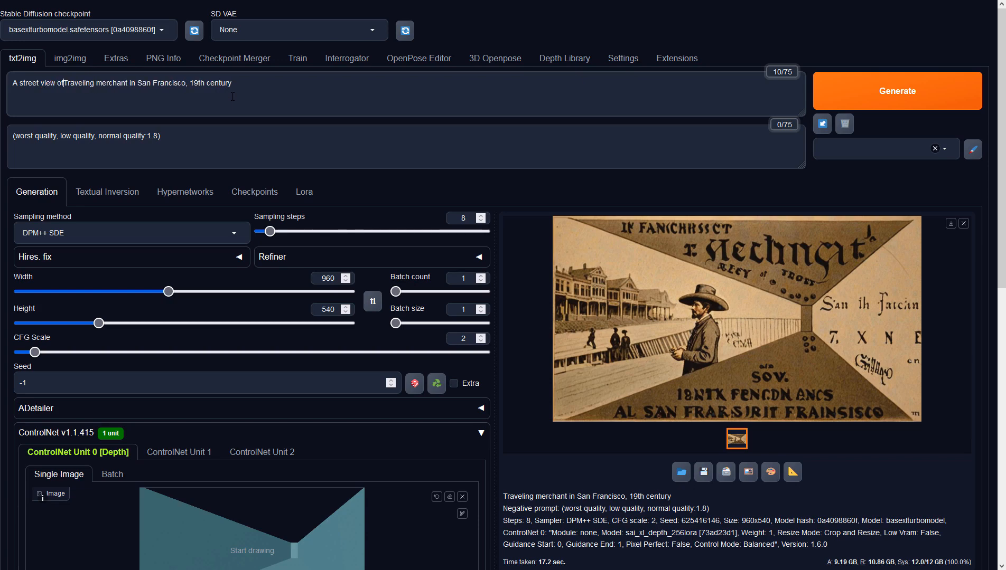
pyautogui.press('Delete')
pyautogui.press('Right')
pyautogui.press('Right')
pyautogui.press('Right')
pyautogui.press('Right')
pyautogui.press('Right')
pyautogui.write('l')
pyautogui.press('Right')
pyautogui.press('Right')
pyautogui.press('Right')
pyautogui.press('Right')
pyautogui.press('Right')
pyautogui.press('Right')
pyautogui.press('Right')
pyautogui.press('Right')
pyautogui.press('Right')
pyautogui.press('Right')
pyautogui.press('Right')
pyautogui.press('Right')
pyautogui.press('Right')
pyautogui.press('Right')
pyautogui.press('Right')
pyautogui.press('Right')
pyautogui.press('Right')
pyautogui.press('Right')
pyautogui.press('Right')
pyautogui.press('Right')
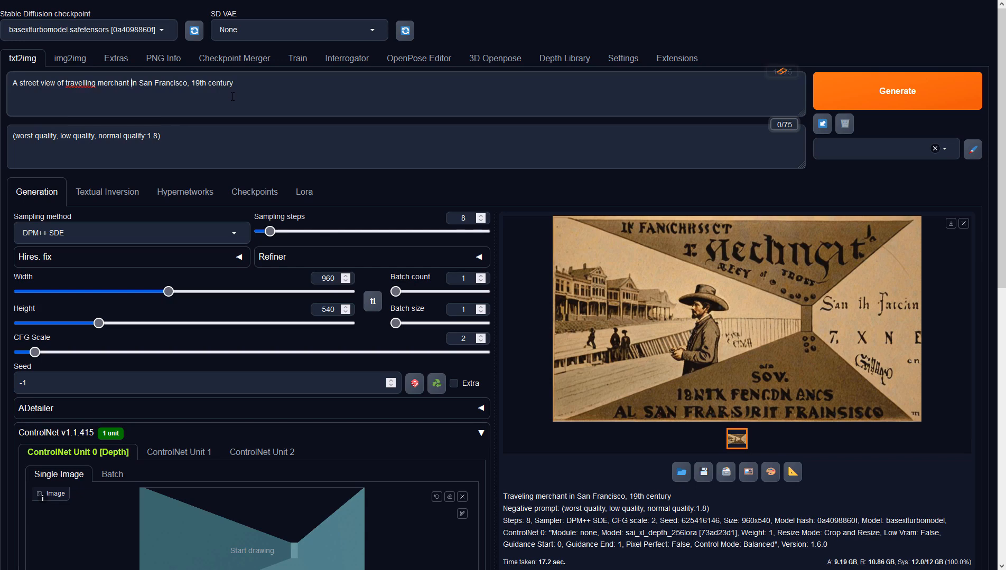
pyautogui.hotkey('ctrl', 'Return')
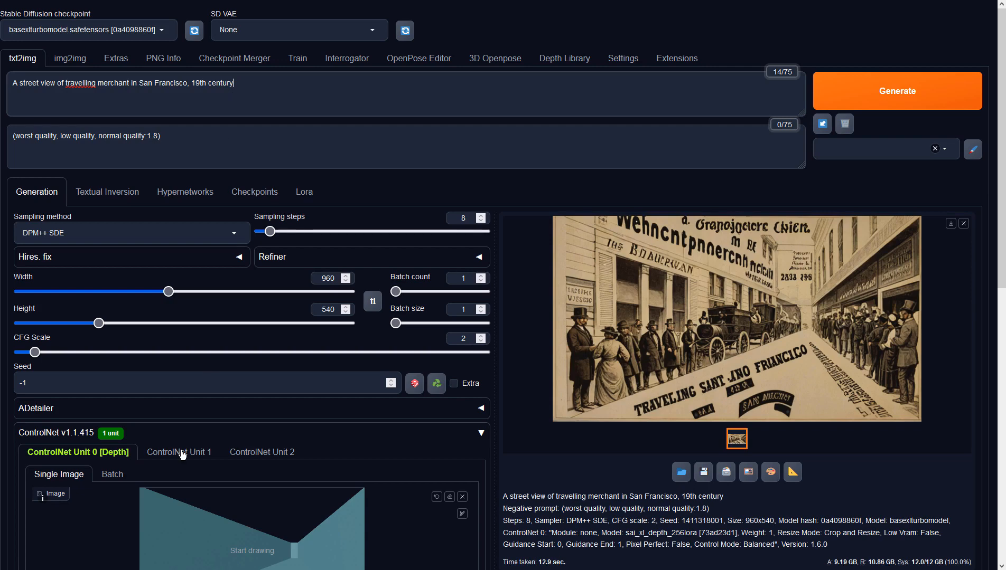
# Step: Load test.png as the input image of ControlNet Unit 1
pyautogui.scroll(-3, 180, 433)
pyautogui.click(233, 364)
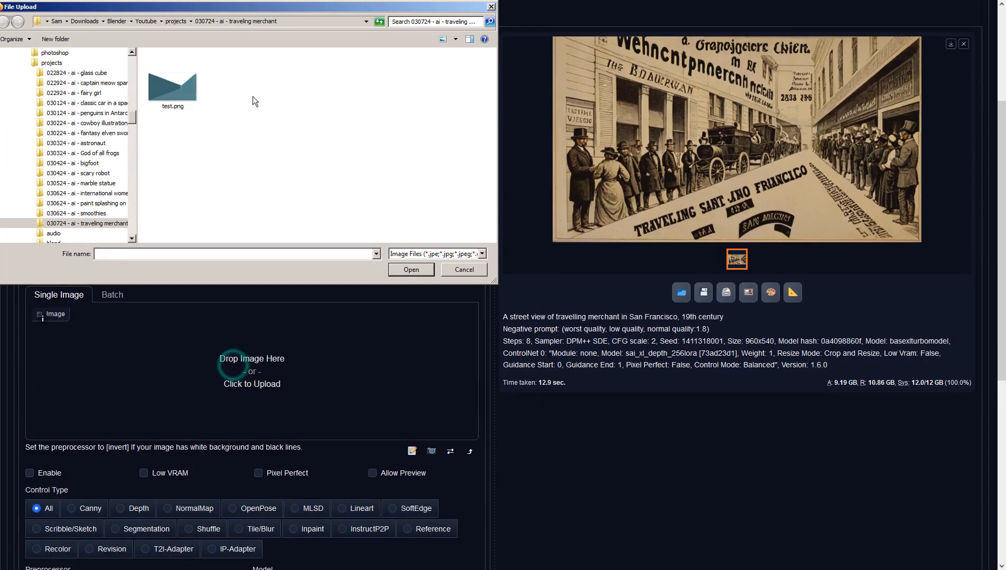
pyautogui.doubleClick(172, 87)
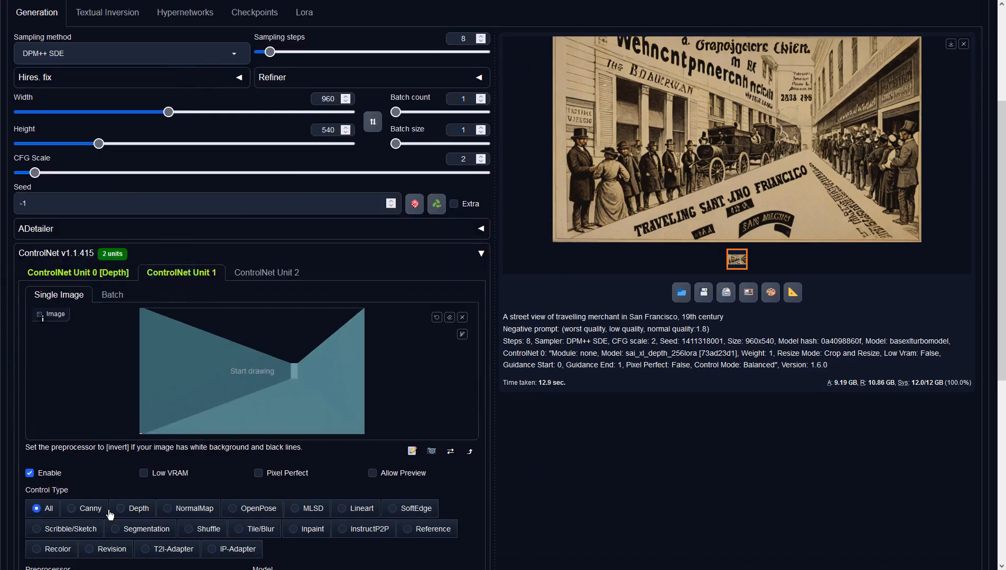
# Step: Set ControlNet Unit 1 to the Depth control type with preprocessor none and the sai_xl_depth_256lora model
pyautogui.click(125, 509)
pyautogui.scroll(-3, 185, 439)
pyautogui.click(173, 407)
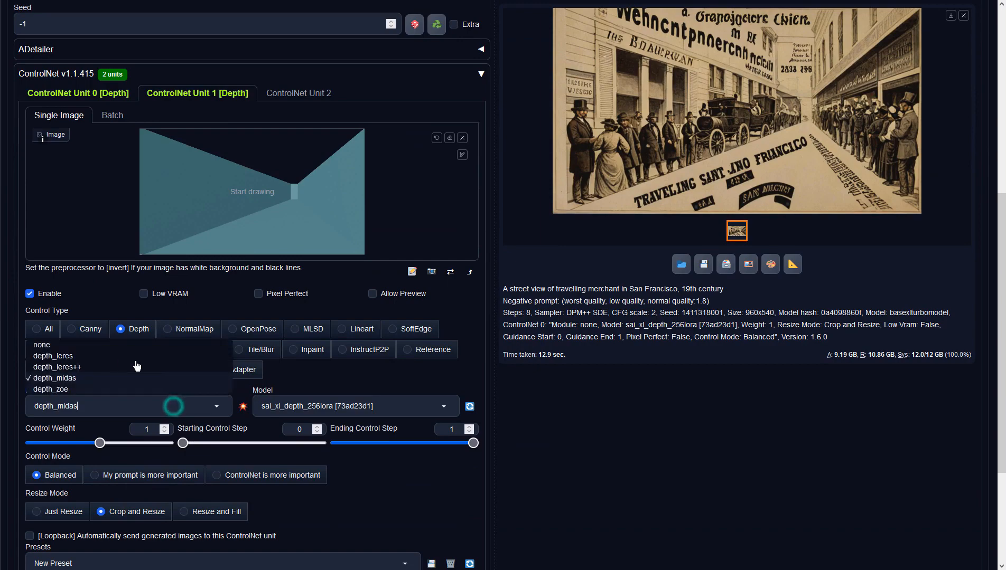
pyautogui.click(98, 345)
pyautogui.click(338, 407)
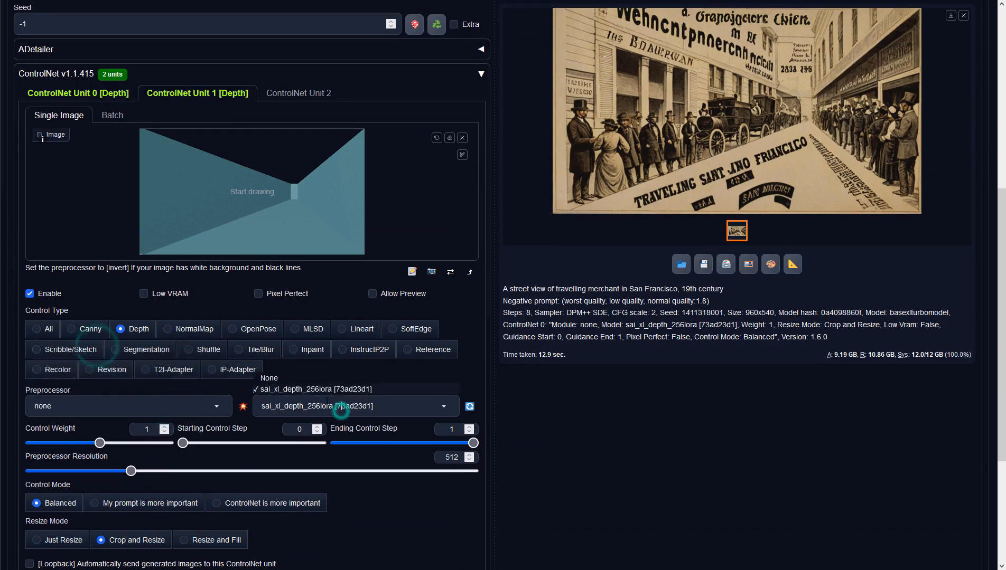
pyautogui.click(311, 390)
# Step: Remove the perspective render from ControlNet Unit 0
pyautogui.scroll(6, 575, 332)
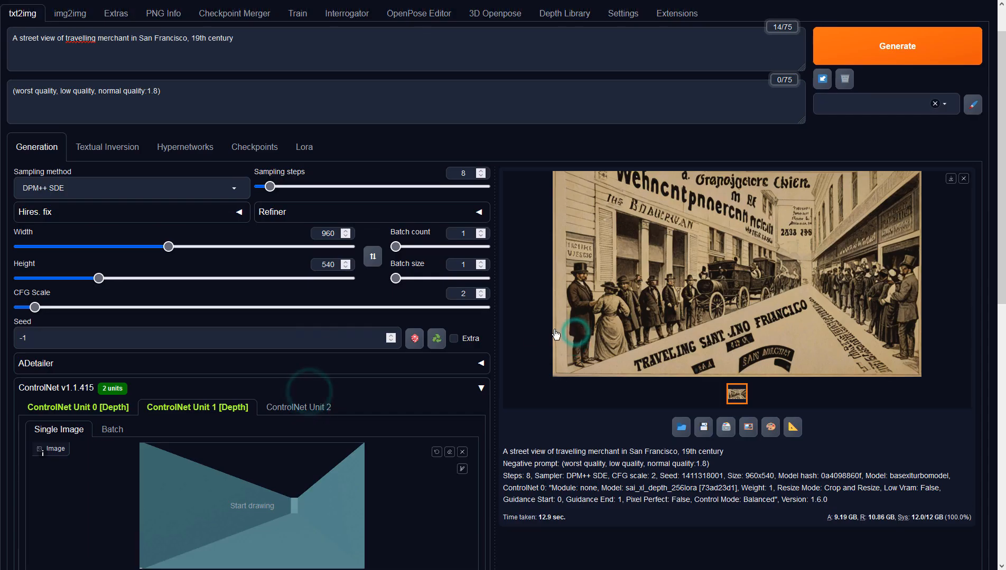
pyautogui.click(70, 413)
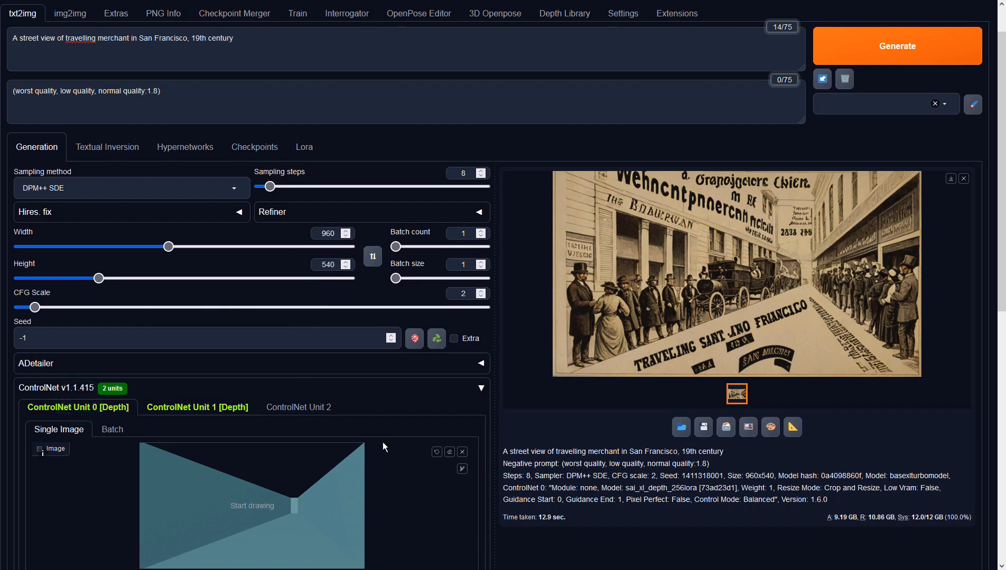
pyautogui.click(461, 452)
pyautogui.scroll(1, 411, 433)
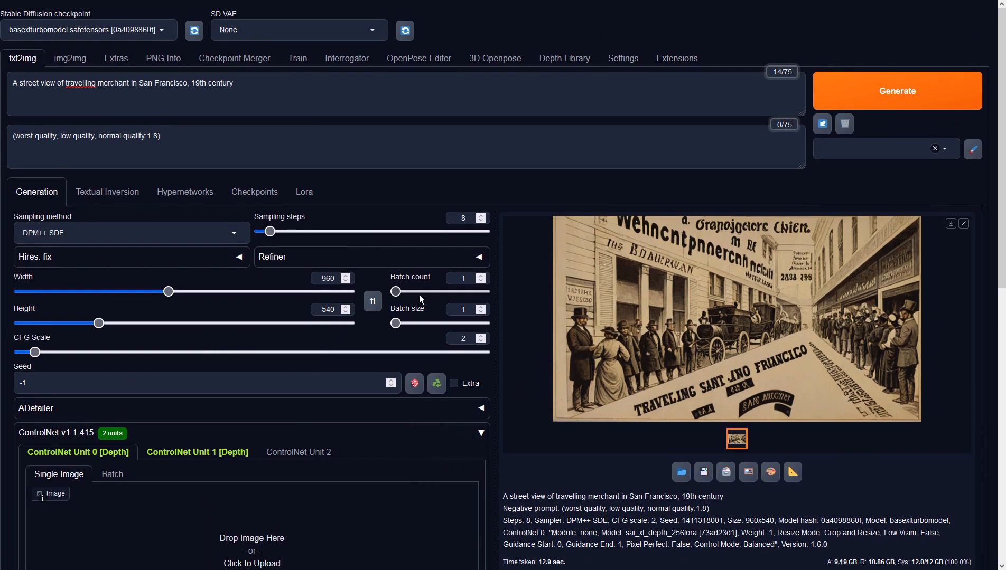
# Step: Open the 3D Openpose editor and set its output size to a width of 960 and a height of 540
pyautogui.click(509, 67)
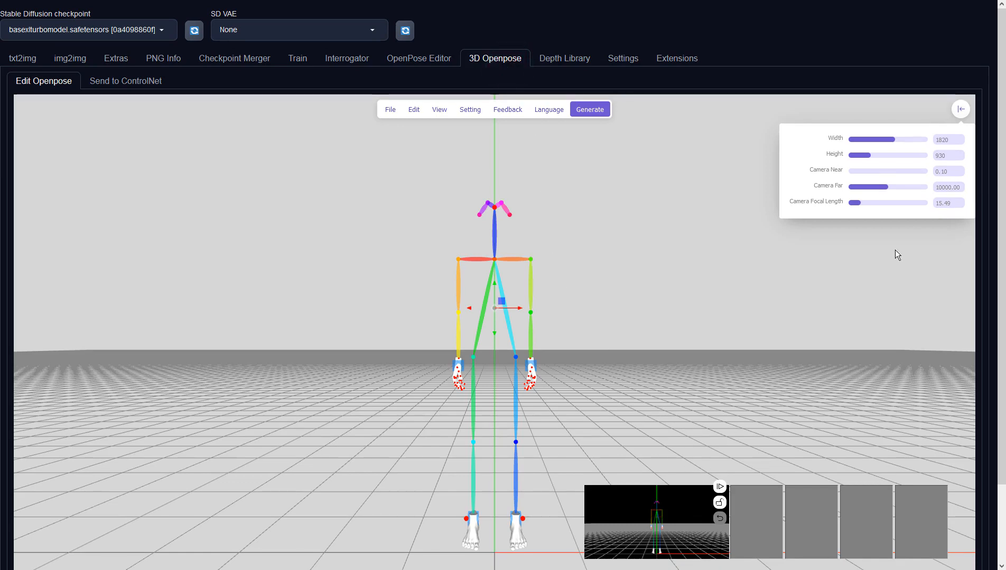
pyautogui.doubleClick(959, 136)
pyautogui.write('960')
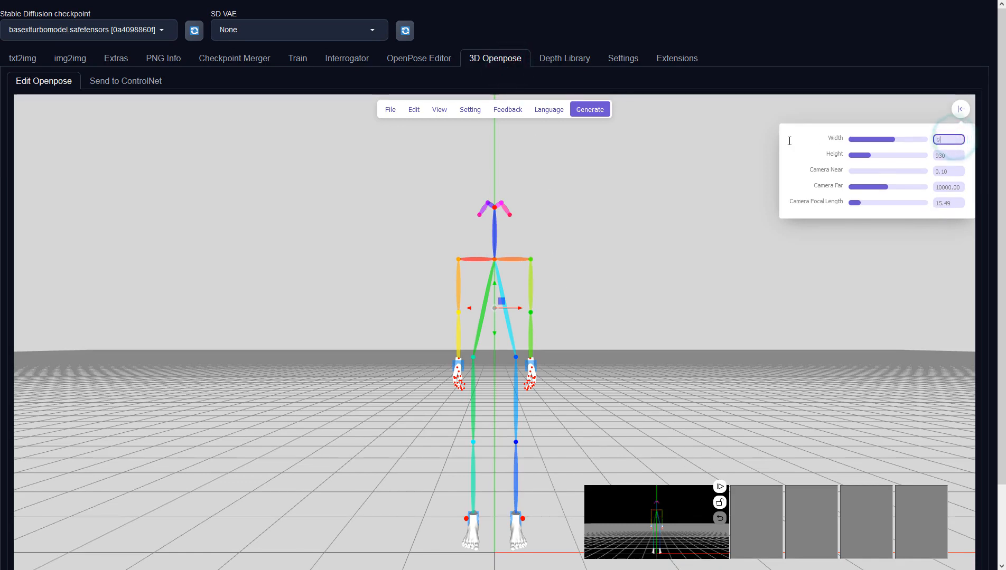
pyautogui.press('Tab')
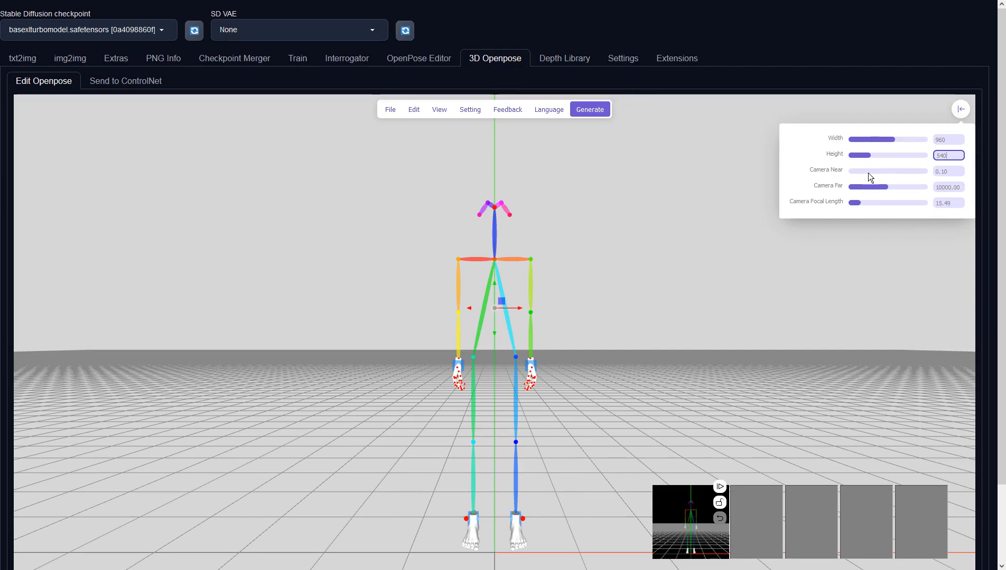
pyautogui.moveTo(596, 355)
pyautogui.mouseDown()
pyautogui.moveTo(577, 363)
pyautogui.moveTo(607, 359)
pyautogui.moveTo(593, 361)
pyautogui.mouseUp()
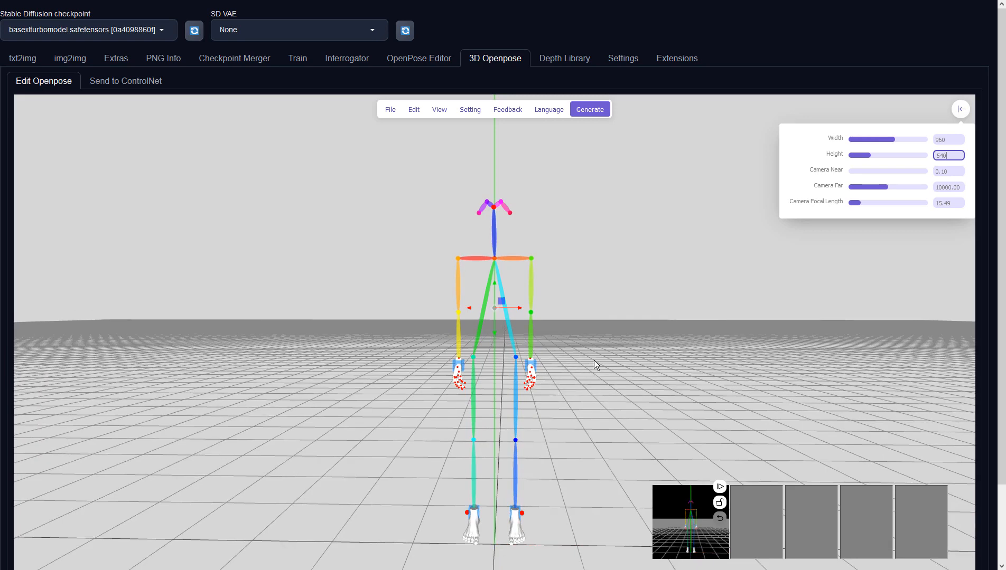
pyautogui.click(957, 140)
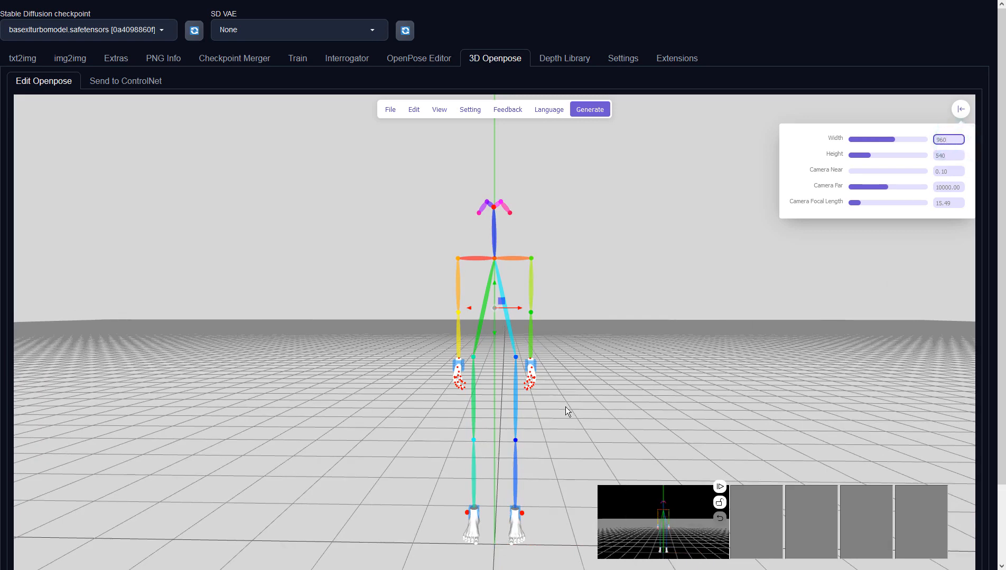
# Step: Frame the pose skeleton farther away and right of centre, and send its generated pose maps to txt2img
pyautogui.moveTo(660, 415); pyautogui.dragTo(797, 401)
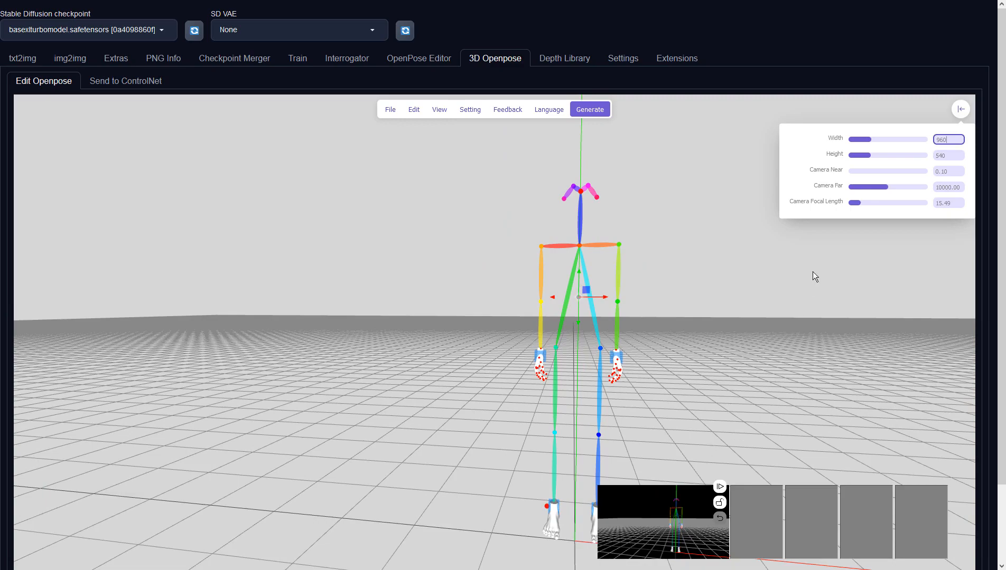
pyautogui.scroll(-5, 731, 410)
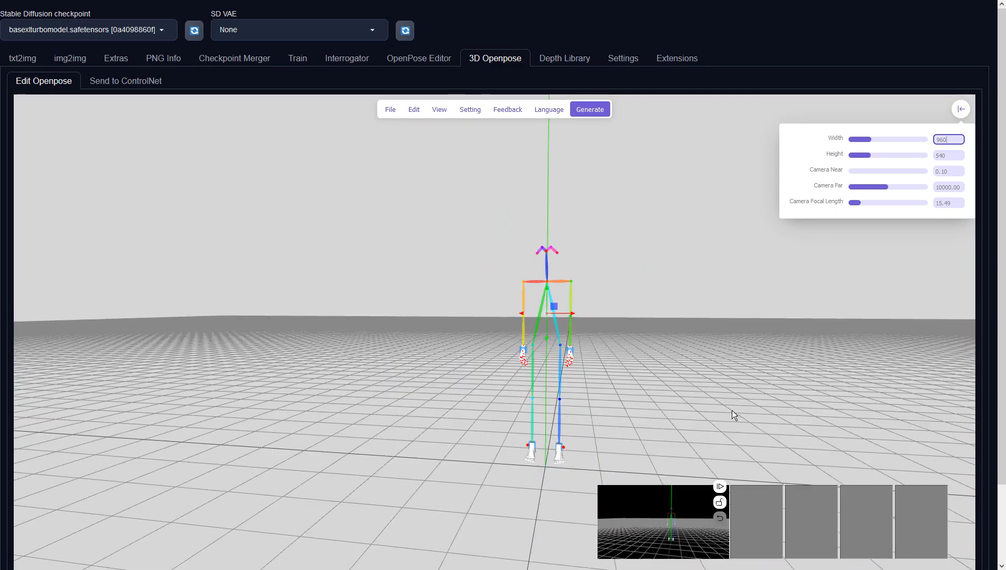
pyautogui.moveTo(712, 407)
pyautogui.mouseDown()
pyautogui.moveTo(740, 403)
pyautogui.moveTo(709, 403)
pyautogui.moveTo(728, 413)
pyautogui.moveTo(719, 422)
pyautogui.moveTo(722, 413)
pyautogui.mouseUp()
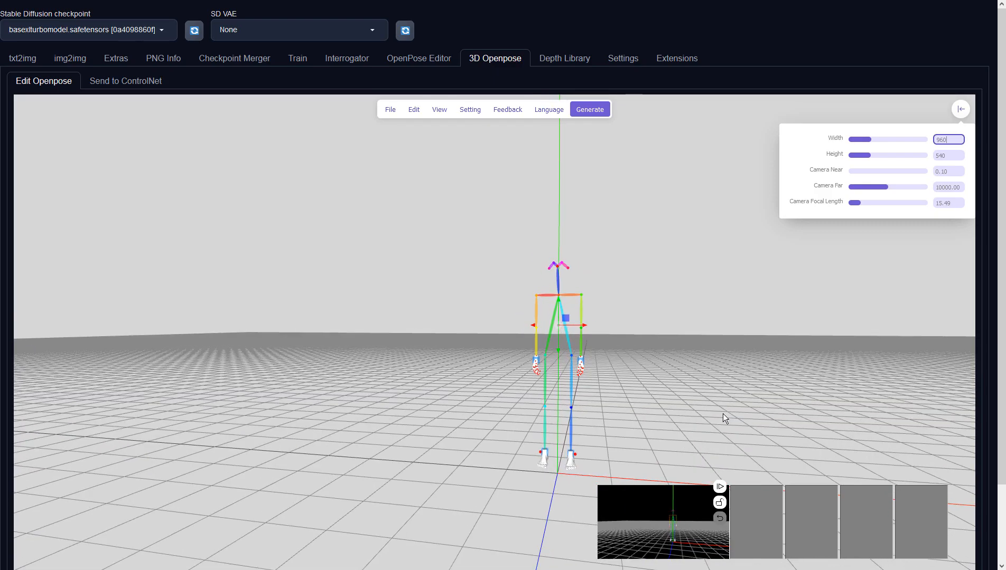
pyautogui.click(587, 109)
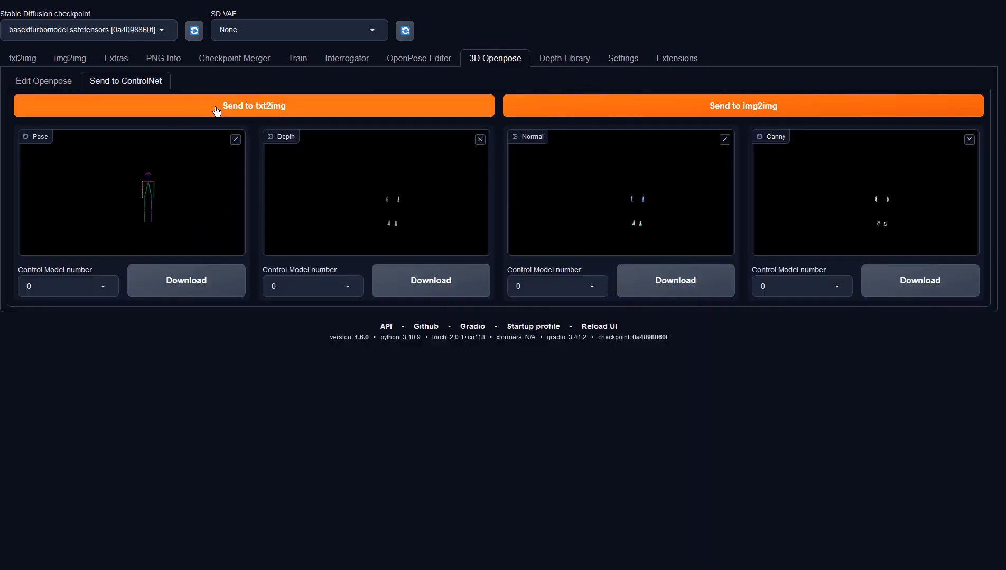
pyautogui.click(216, 111)
# Step: Set ControlNet Unit 0 to the OpenPose control type with preprocessor none and the control-lora-openposeXL2-rank256 model
pyautogui.scroll(-5, 248, 234)
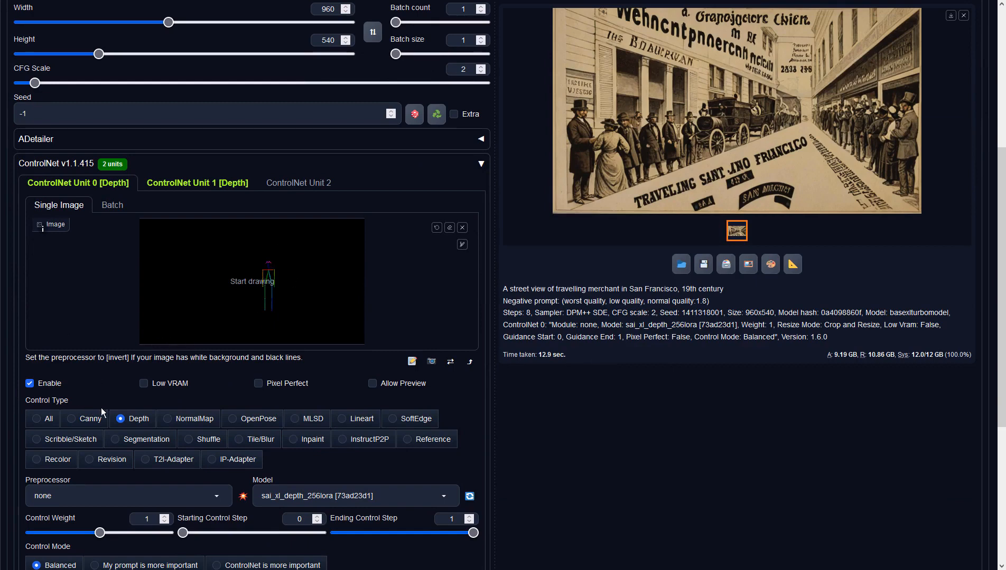
pyautogui.click(258, 421)
pyautogui.click(214, 497)
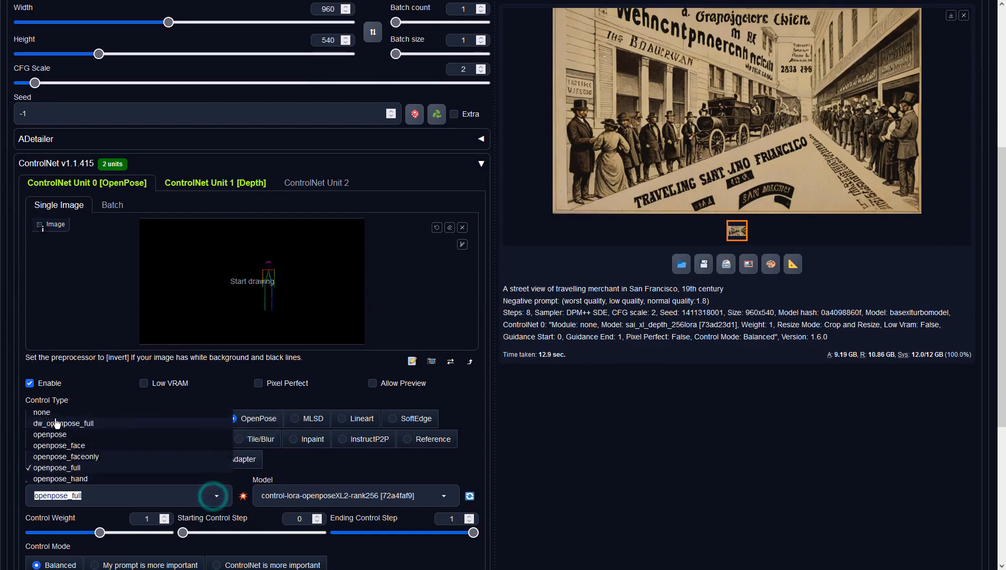
pyautogui.click(42, 413)
pyautogui.click(294, 496)
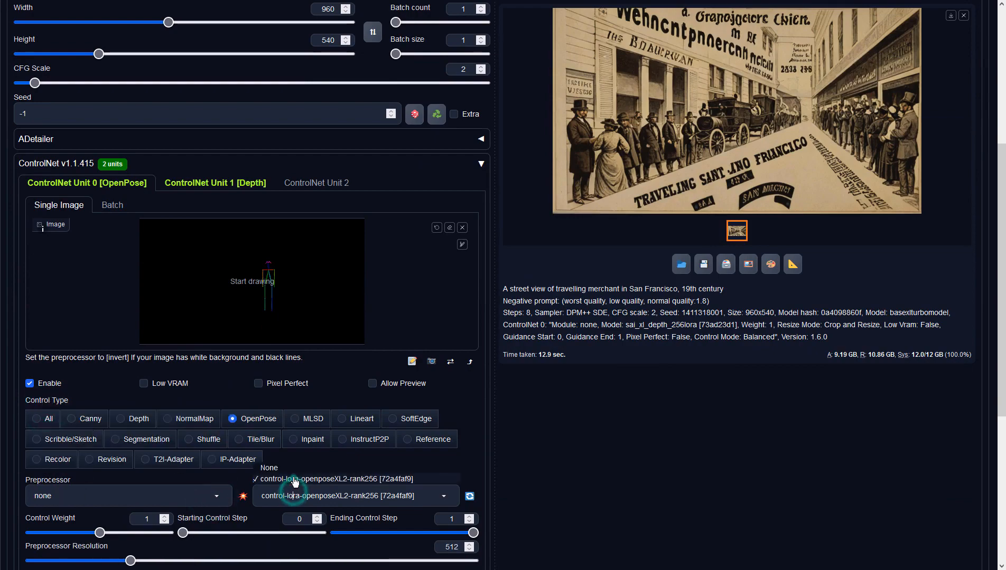
pyautogui.click(295, 479)
# Step: Check ControlNet Unit 1 for preprocessor none and the sai_xl_depth_256lora model, and review Unit 0's pose image
pyautogui.scroll(5, 170, 370)
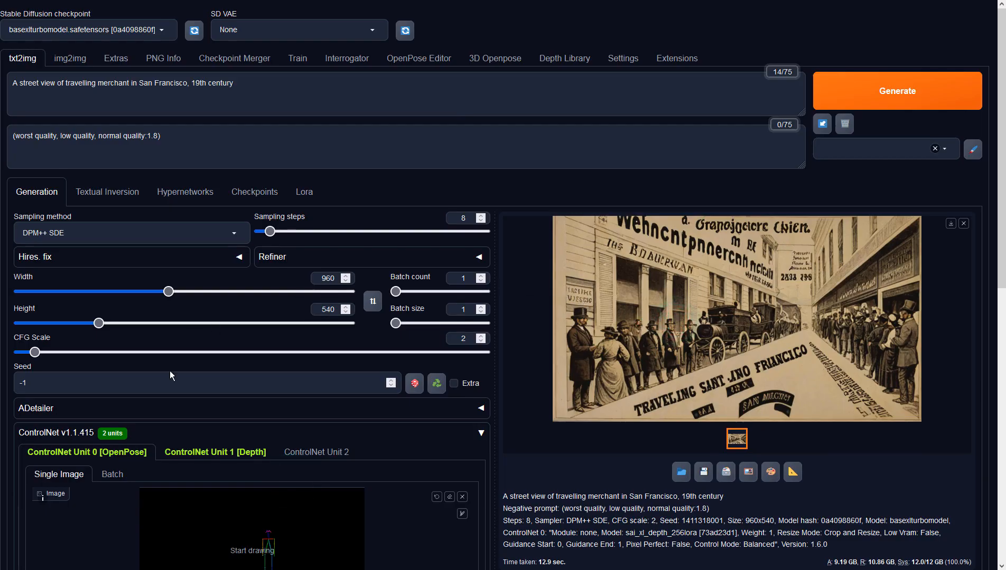
pyautogui.click(215, 452)
pyautogui.scroll(-7, 384, 384)
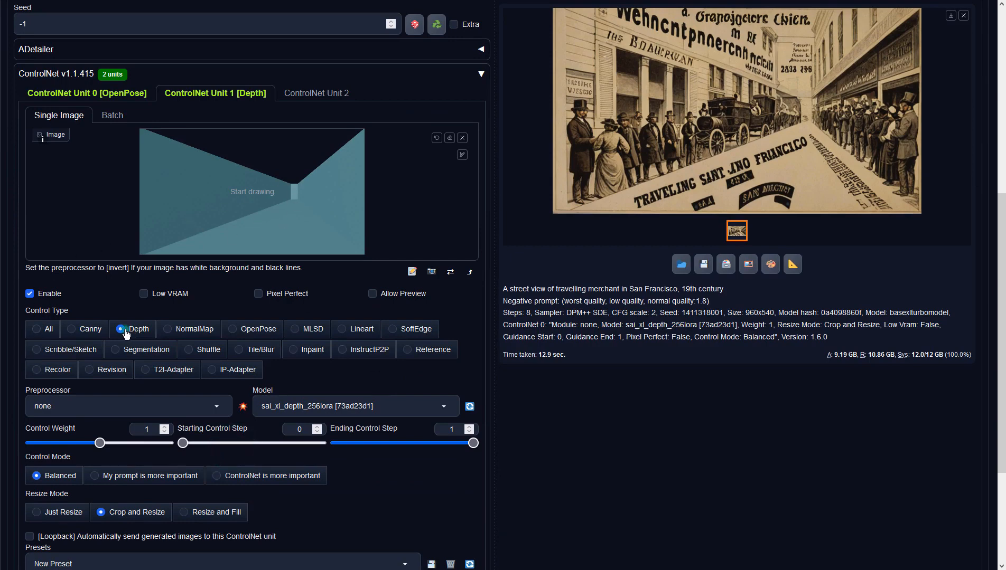
pyautogui.click(172, 405)
pyautogui.click(70, 350)
pyautogui.click(317, 404)
pyautogui.click(321, 393)
pyautogui.click(570, 307)
pyautogui.scroll(4, 570, 308)
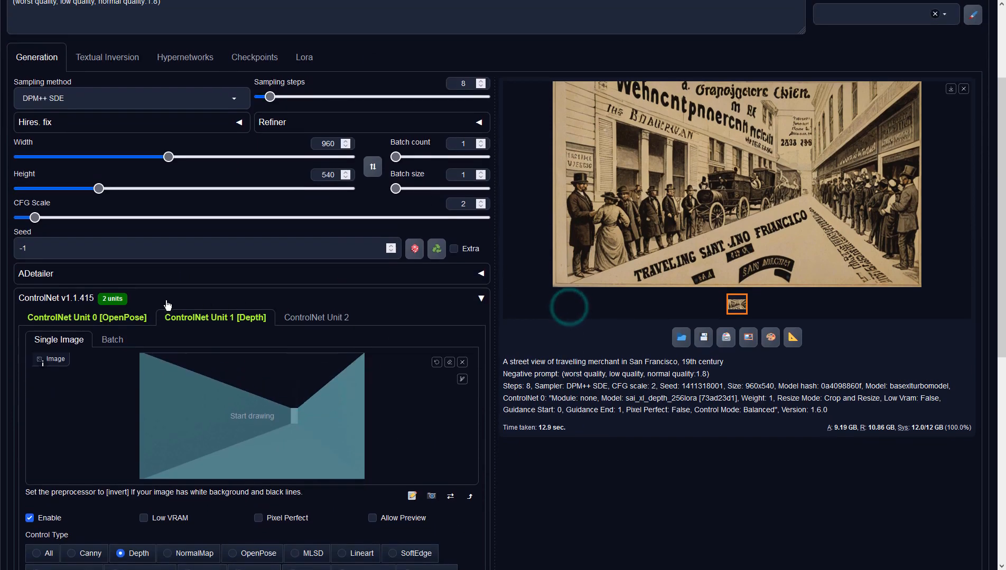
pyautogui.click(121, 317)
pyautogui.click(195, 316)
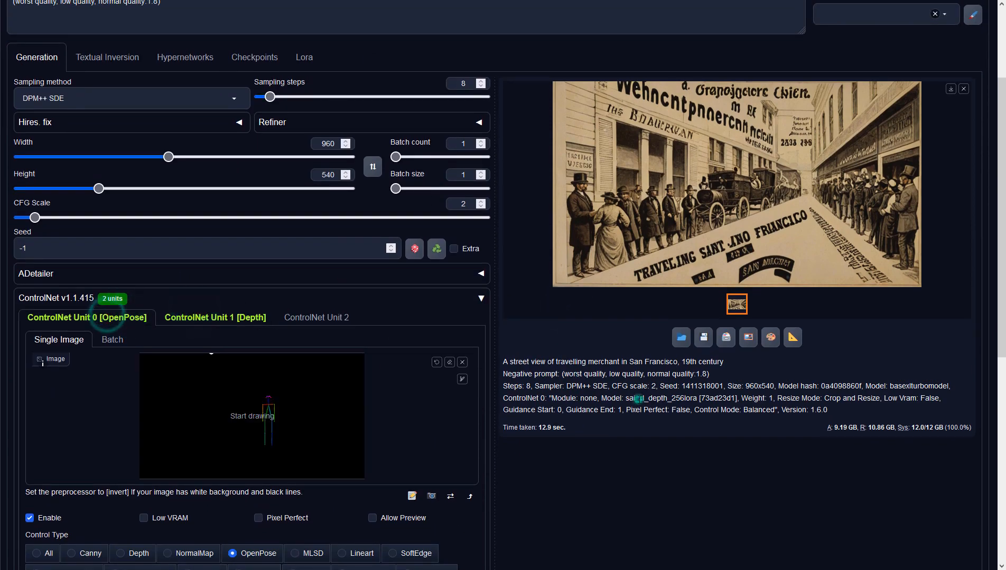
# Step: Generate the street view image twice using the OpenPose and Depth ControlNet units together
pyautogui.scroll(3, 638, 400)
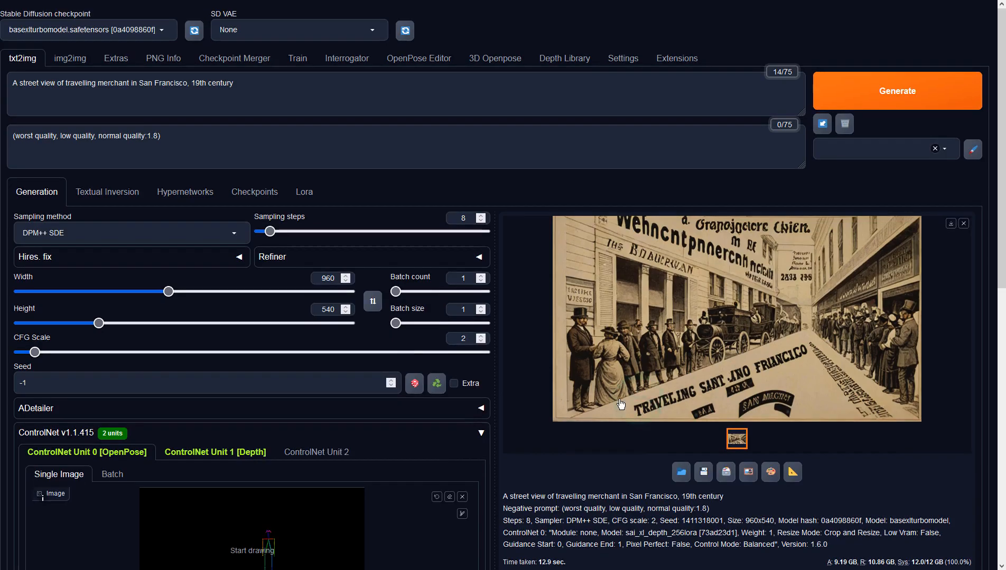
pyautogui.click(851, 108)
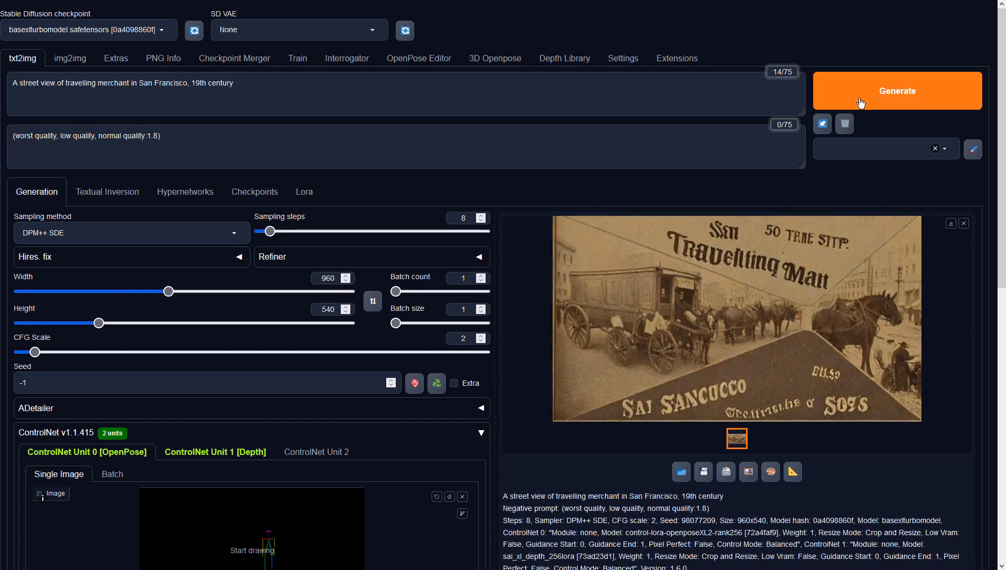
pyautogui.click(860, 103)
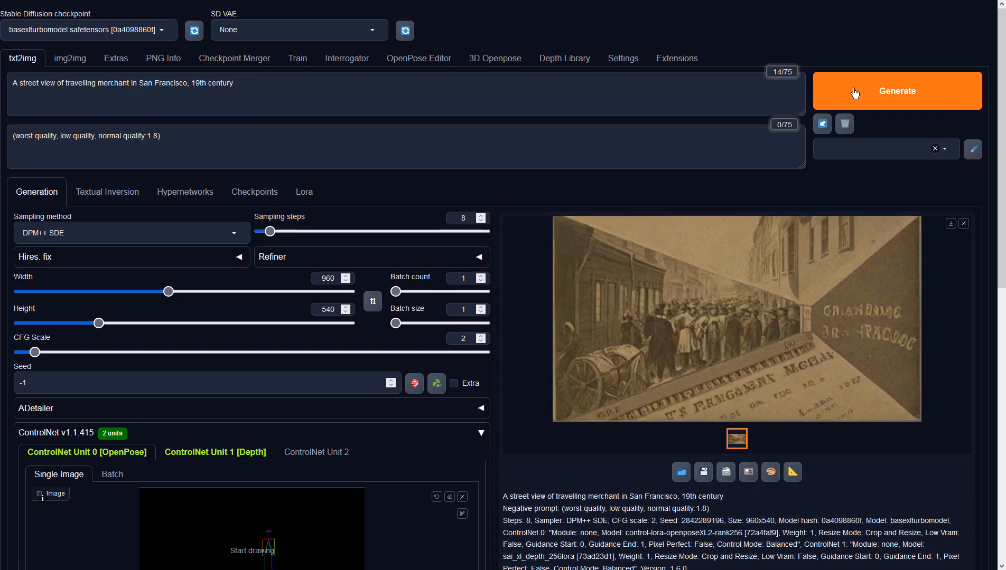
# Step: Remove the perspective image from ControlNet Unit 1 and disable that unit
pyautogui.scroll(-5, 158, 171)
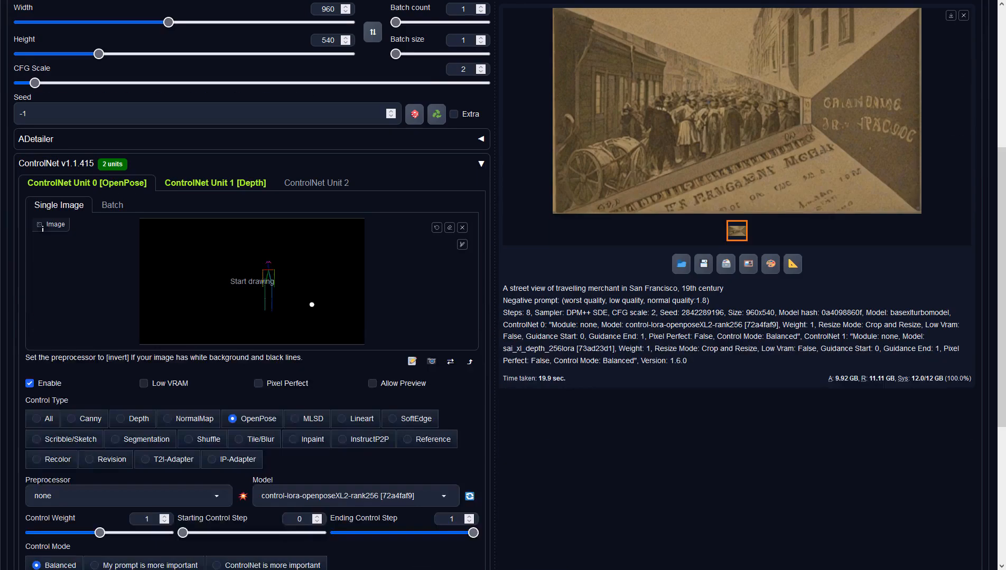
pyautogui.click(182, 177)
pyautogui.click(467, 228)
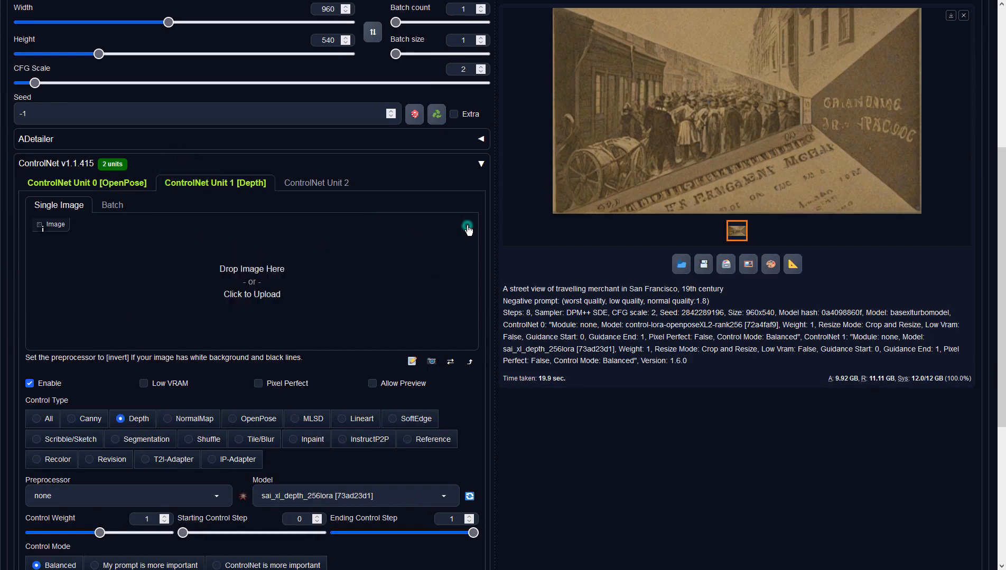
pyautogui.click(30, 383)
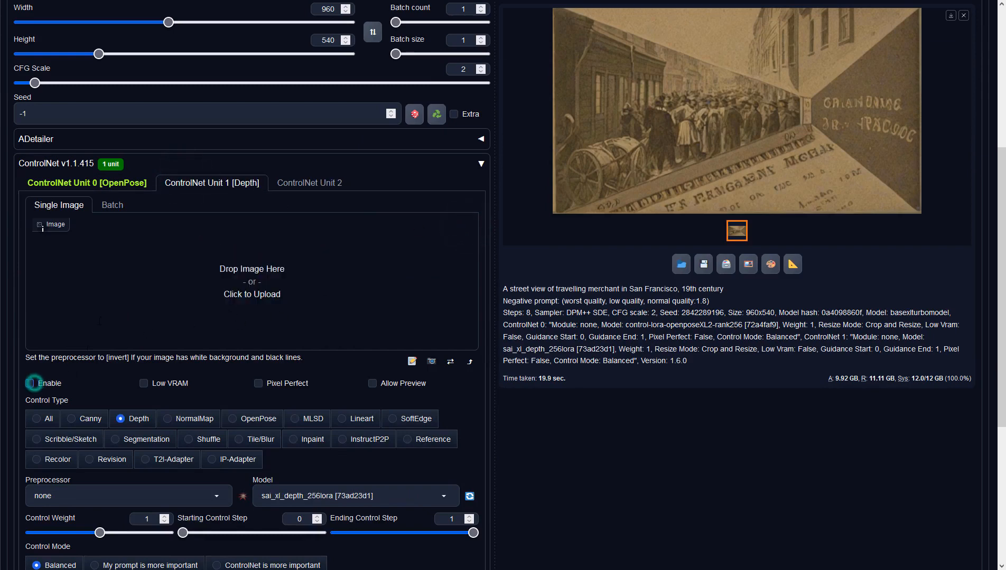
# Step: Generate the street view image with only the OpenPose ControlNet unit active and inspect the result at full size
pyautogui.click(87, 183)
pyautogui.scroll(5, 85, 182)
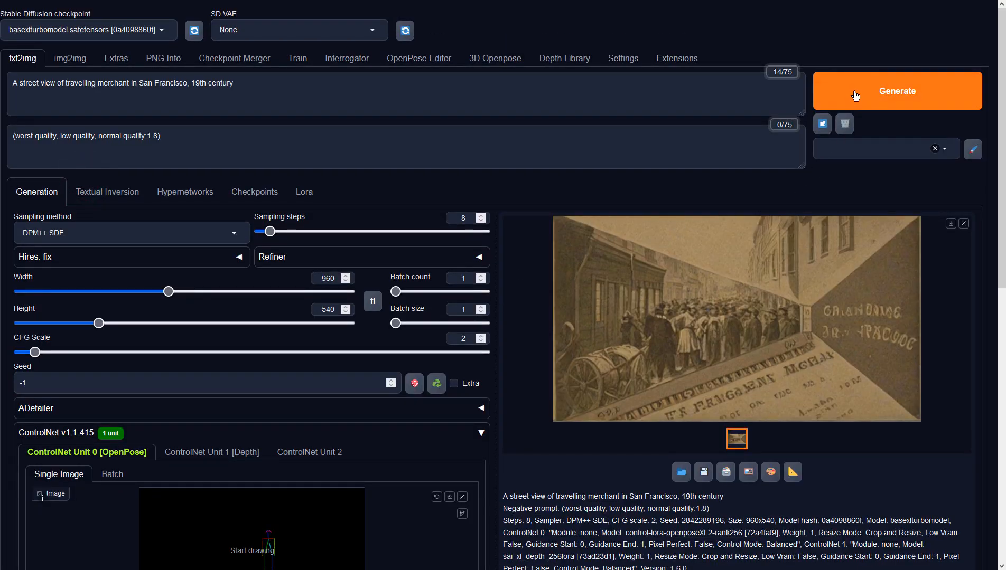
pyautogui.click(855, 96)
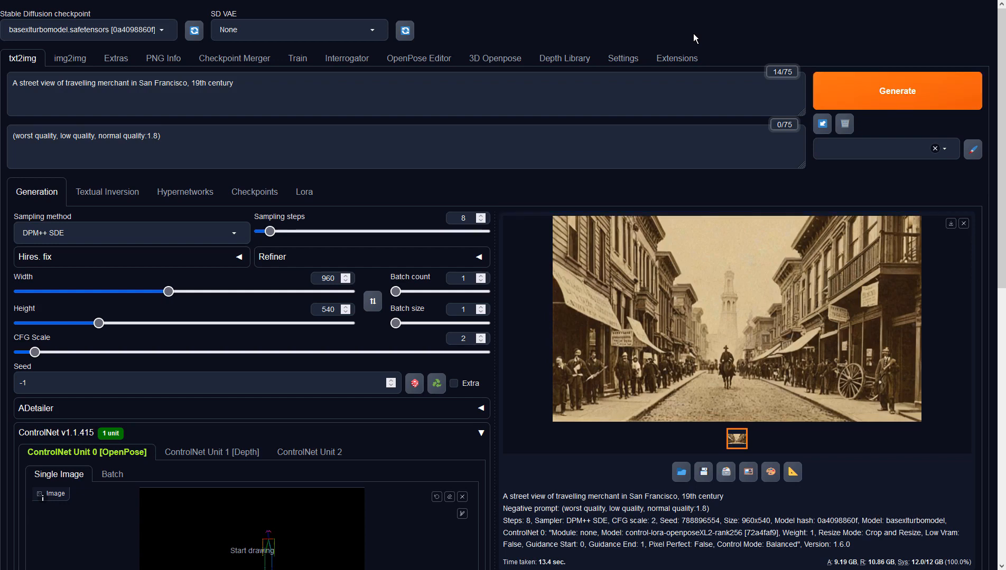
pyautogui.click(728, 342)
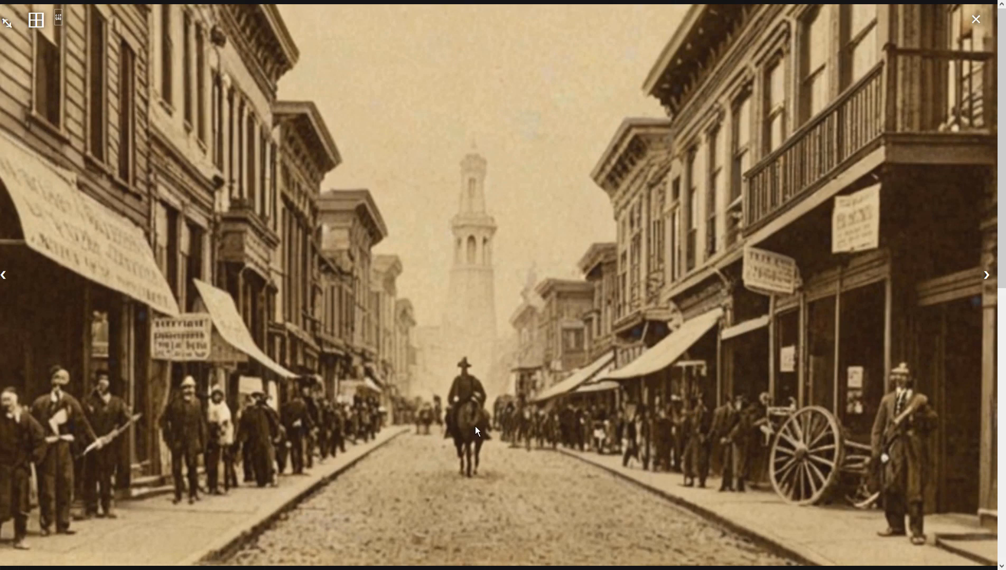
pyautogui.click(574, 427)
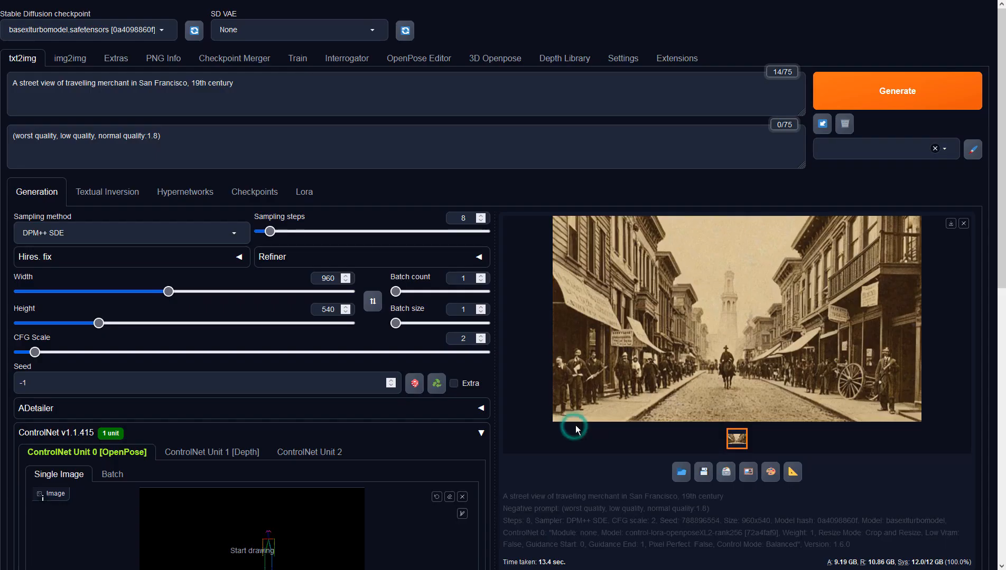
# Step: Send the generated street image to img2img and set CFG Scale to 2 and the sampling method to DPM++ SDE
pyautogui.click(748, 471)
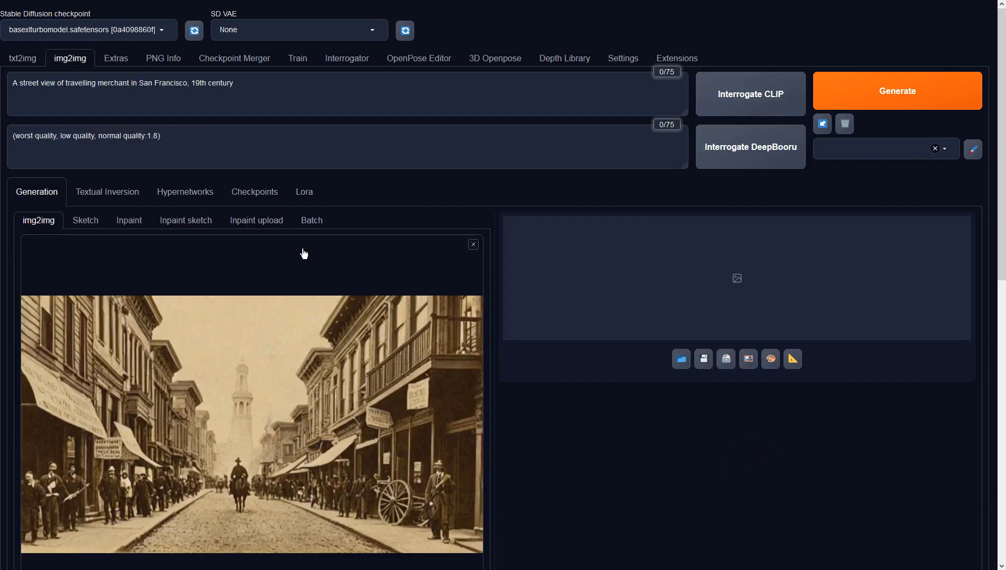
pyautogui.scroll(-6, 303, 252)
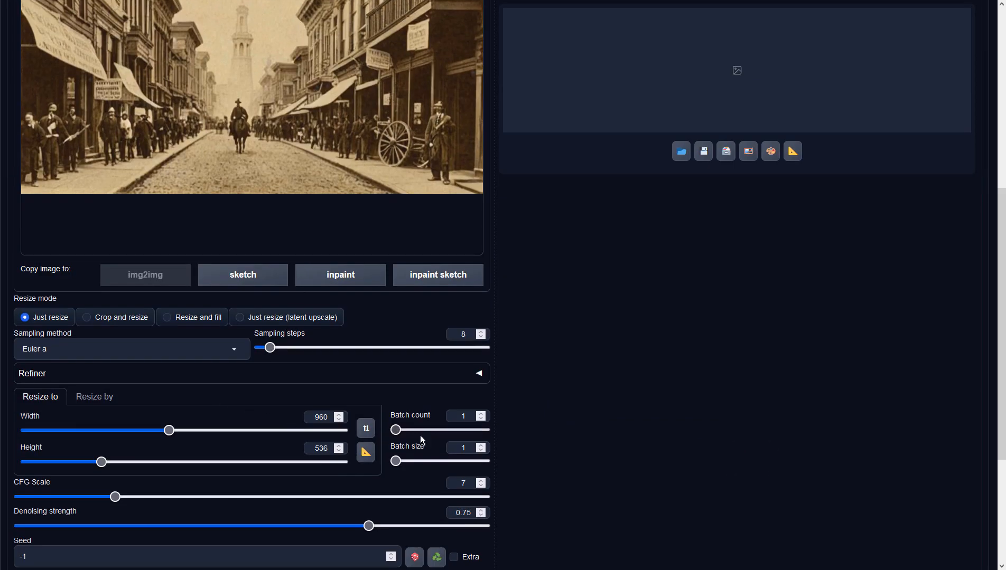
pyautogui.doubleClick(458, 483)
pyautogui.write('2')
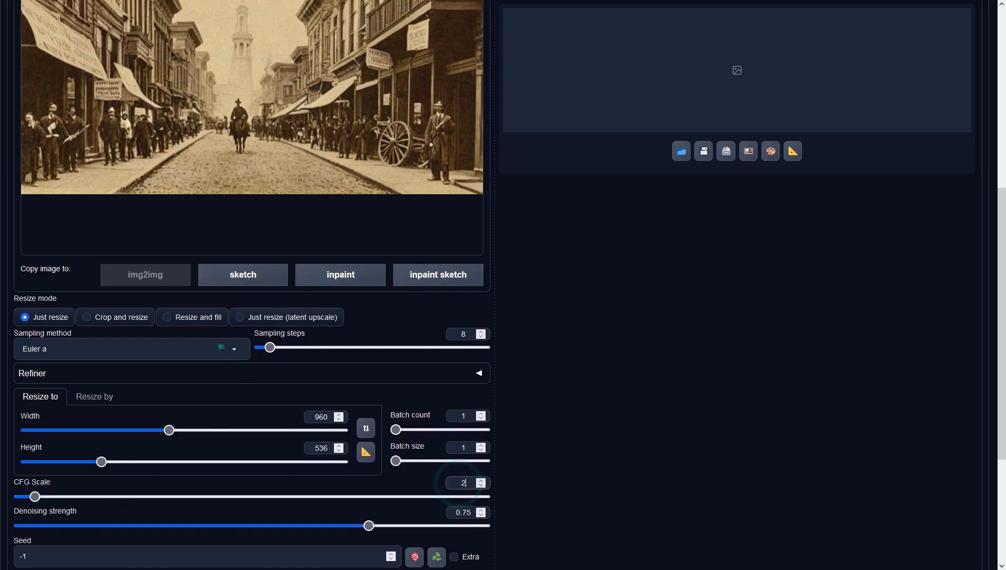
pyautogui.click(221, 349)
pyautogui.click(50, 153)
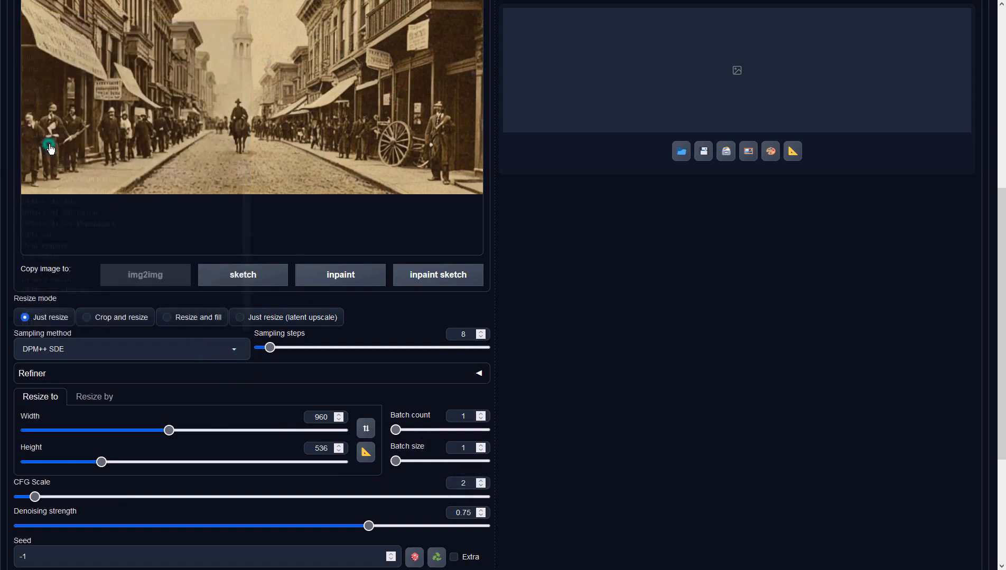
pyautogui.click(664, 258)
# Step: Generate an img2img variation of the street scene and inspect it at full size
pyautogui.scroll(6, 664, 258)
pyautogui.click(892, 92)
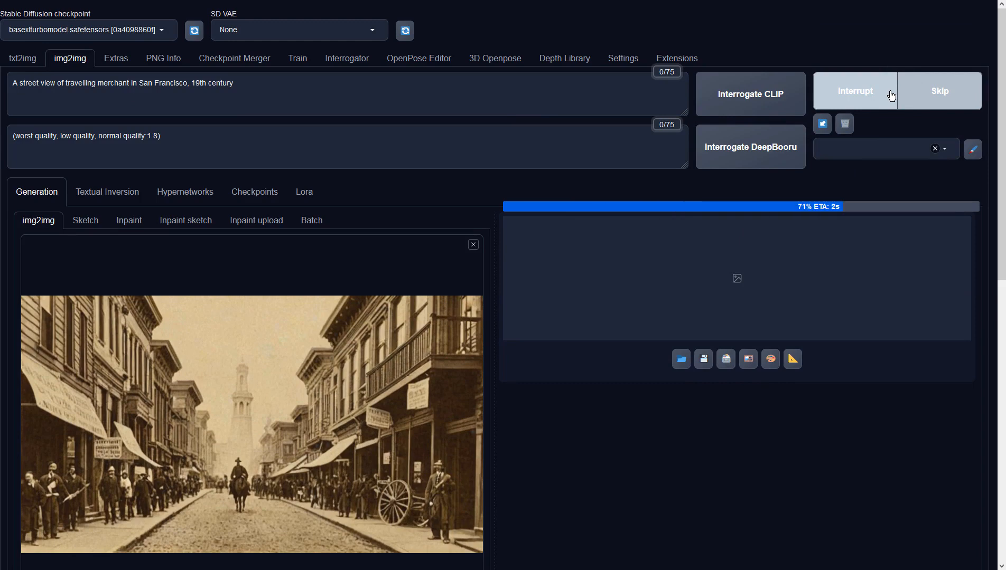
pyautogui.click(703, 284)
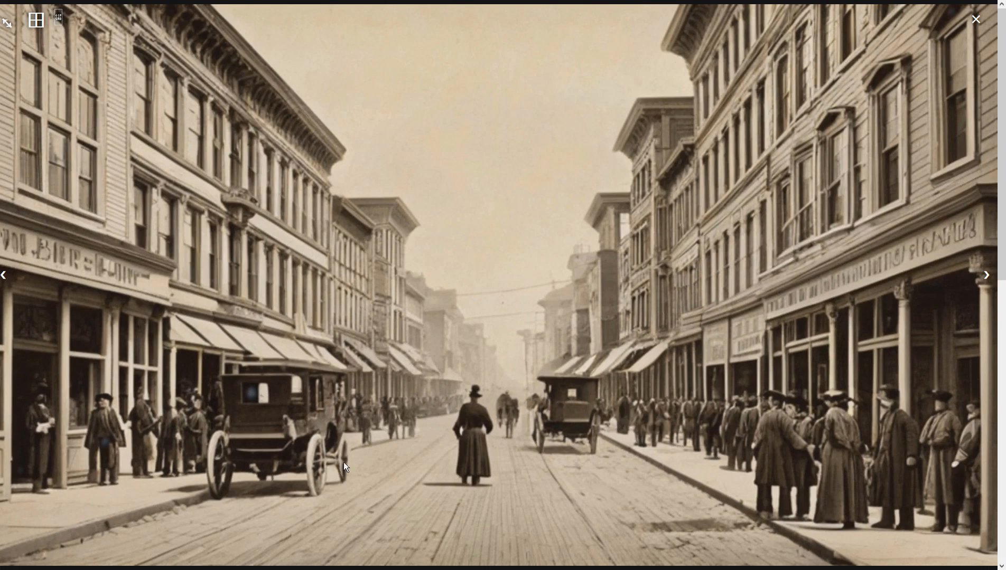
pyautogui.click(318, 462)
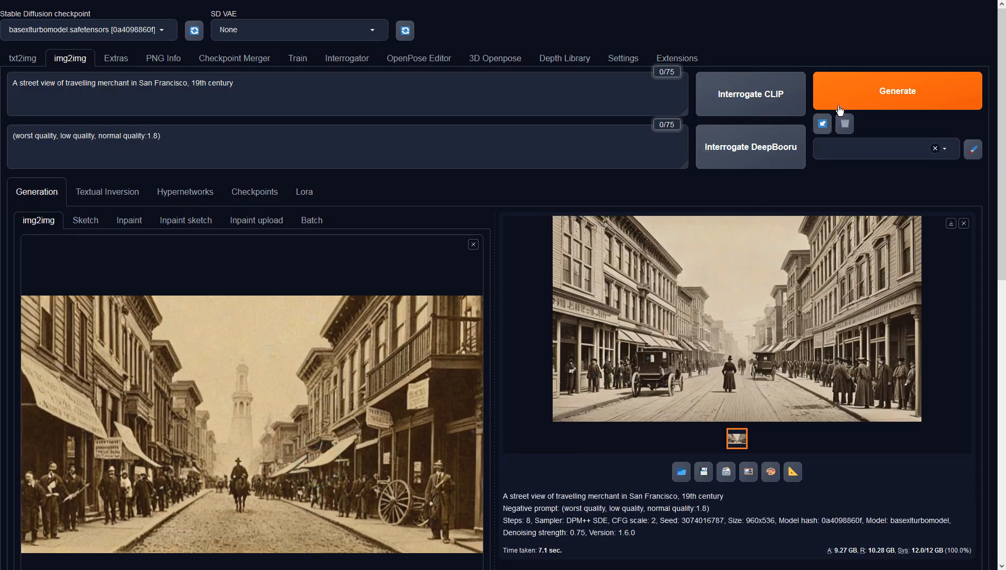
# Step: Set the img2img denoising strength to 0.6, generate a new street image, and view it enlarged
pyautogui.scroll(-4, 328, 421)
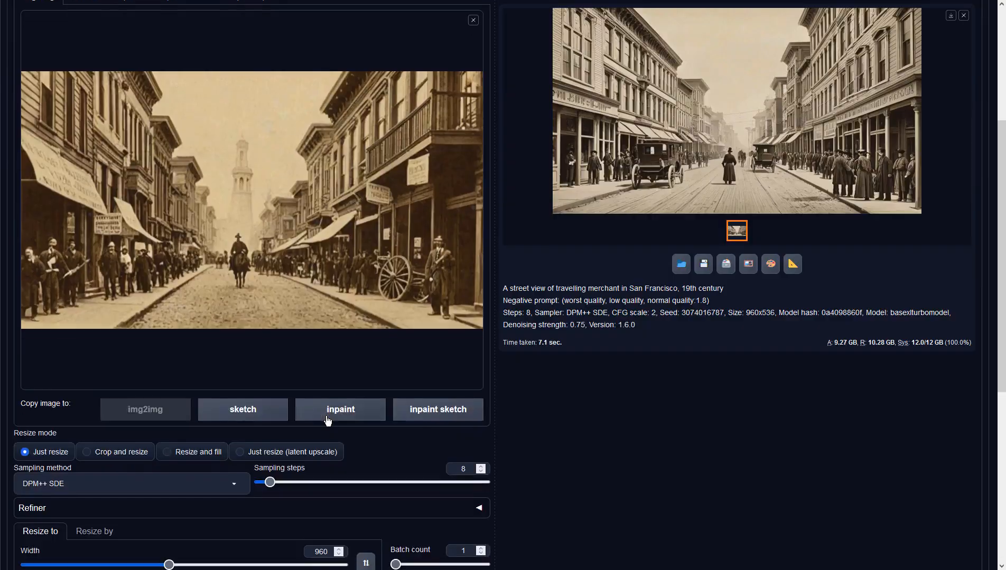
pyautogui.moveTo(370, 436); pyautogui.dragTo(303, 436)
pyautogui.scroll(5, 673, 384)
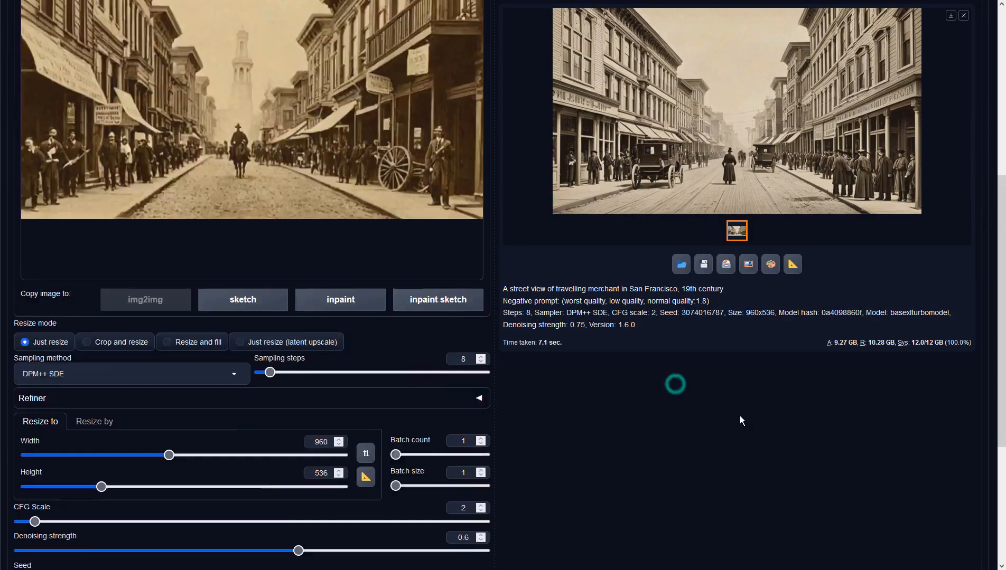
pyautogui.click(928, 87)
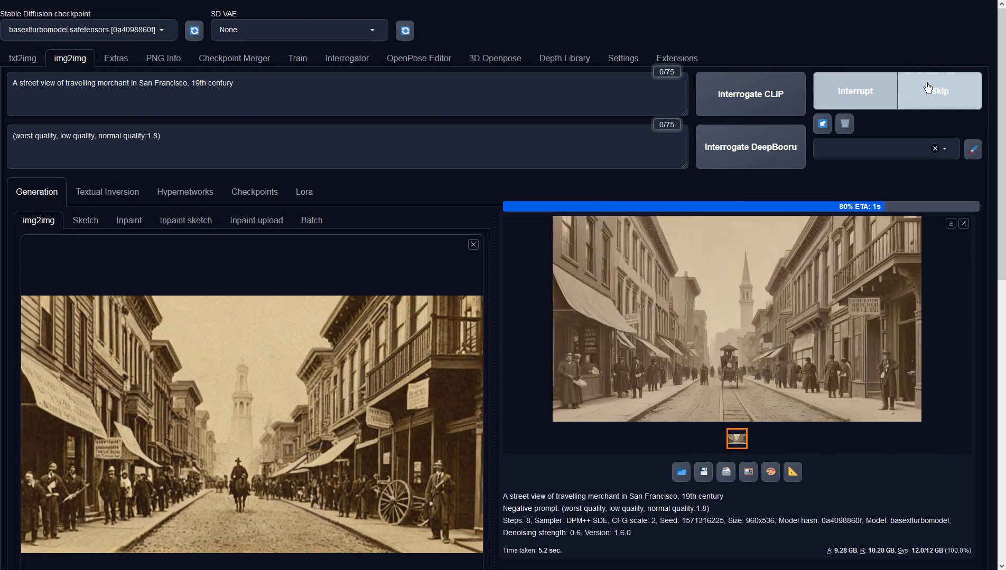
pyautogui.click(856, 280)
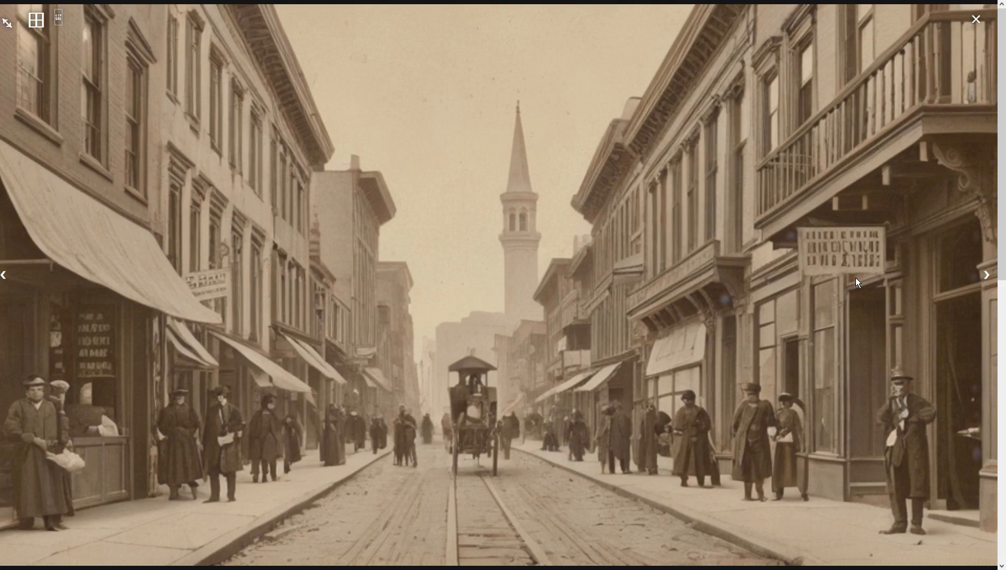
pyautogui.click(855, 279)
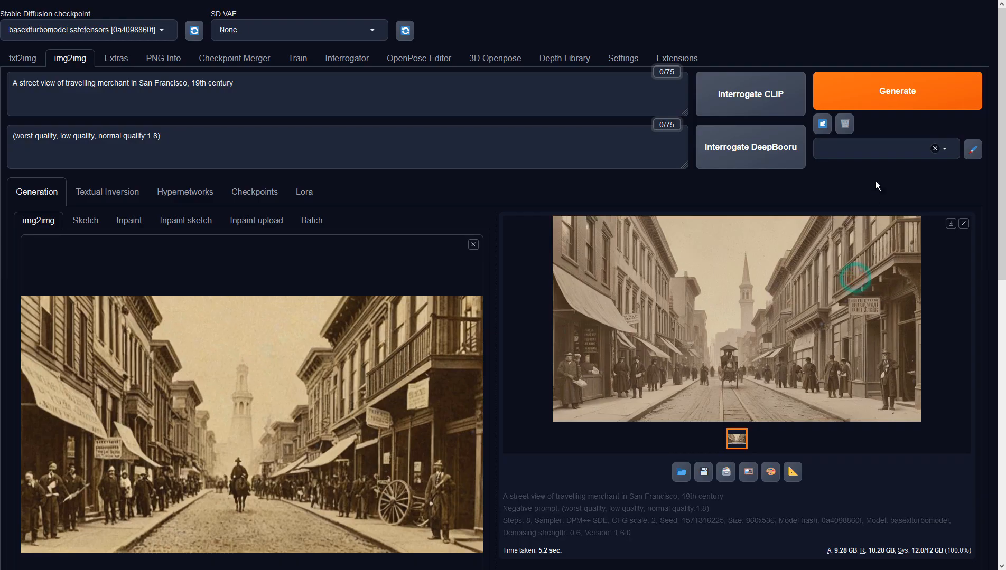
# Step: Generate another img2img variation with the same settings and inspect it enlarged
pyautogui.click(879, 99)
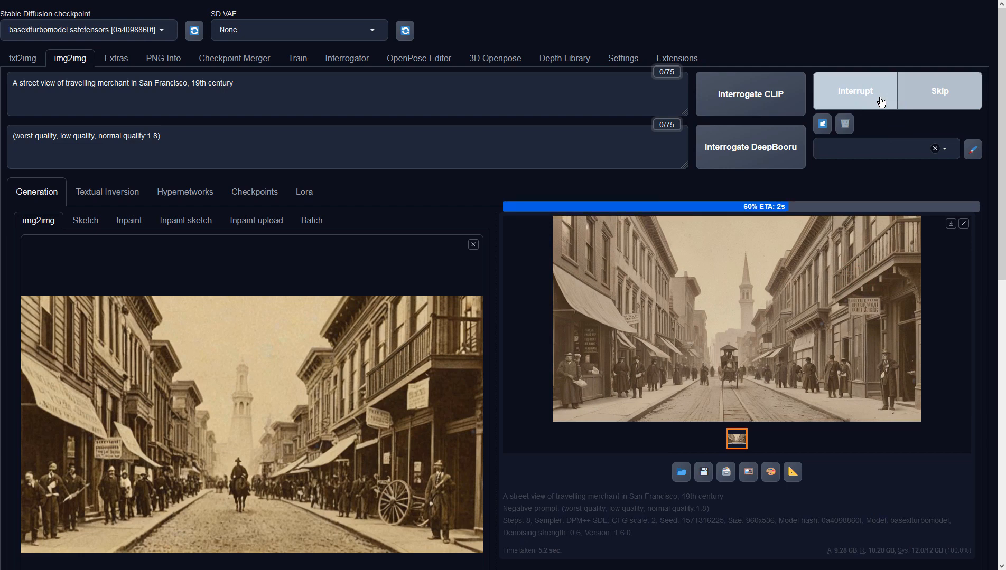
pyautogui.click(796, 316)
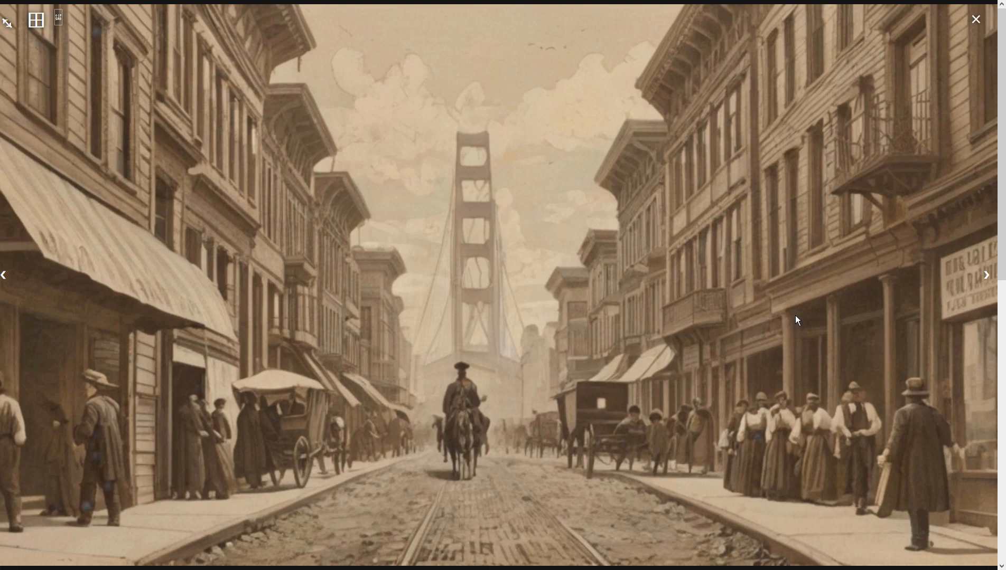
pyautogui.click(796, 317)
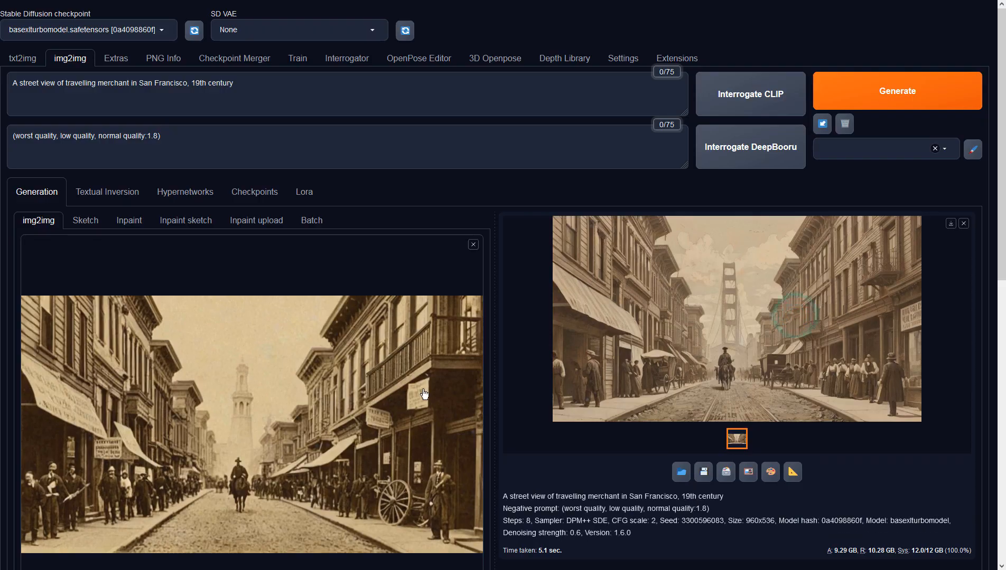
# Step: Raise the denoising strength to 0.9, generate the street image from the same source, and inspect it at full size
pyautogui.scroll(-4, 334, 416)
pyautogui.scroll(-1, 335, 417)
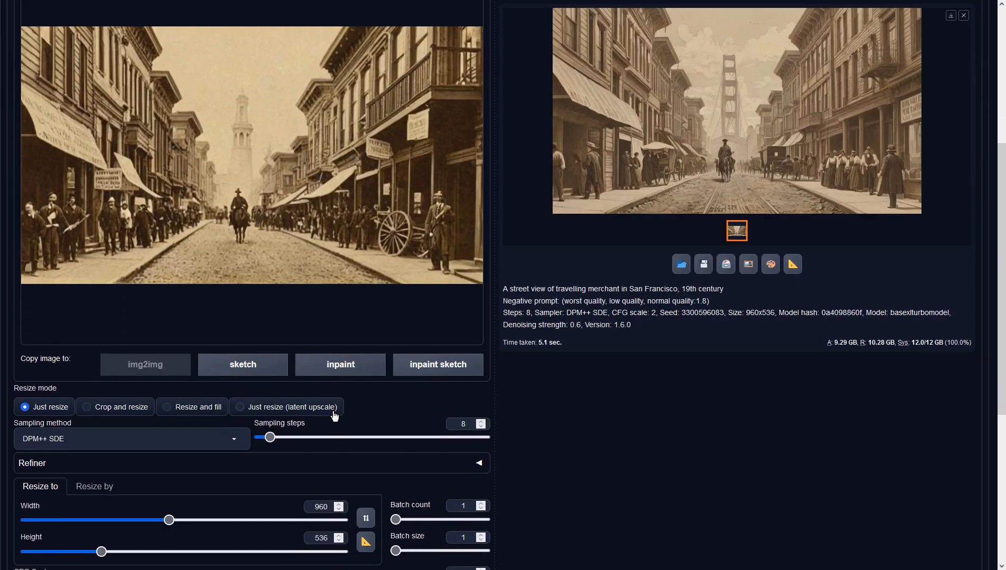
pyautogui.scroll(5, 335, 416)
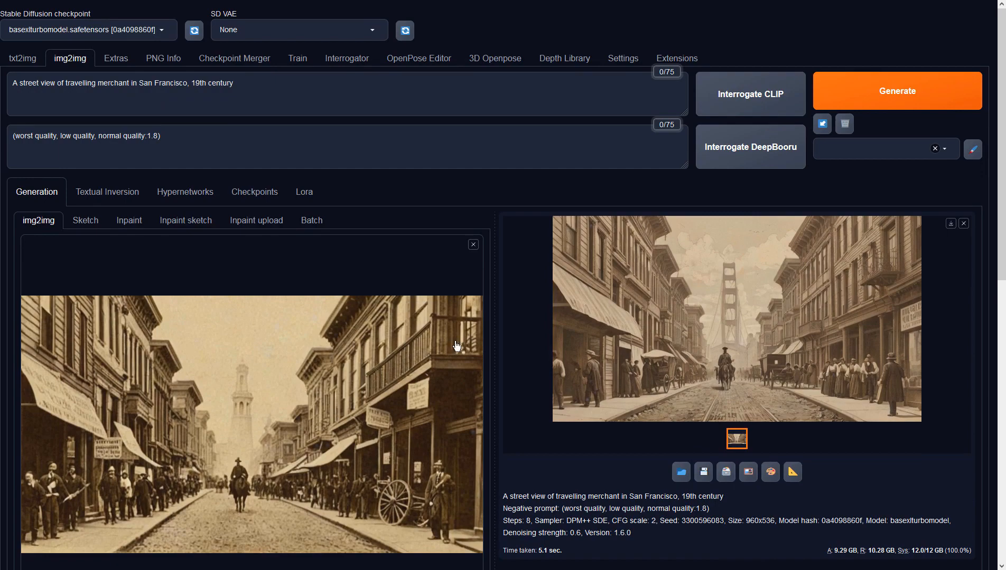
pyautogui.scroll(-10, 363, 332)
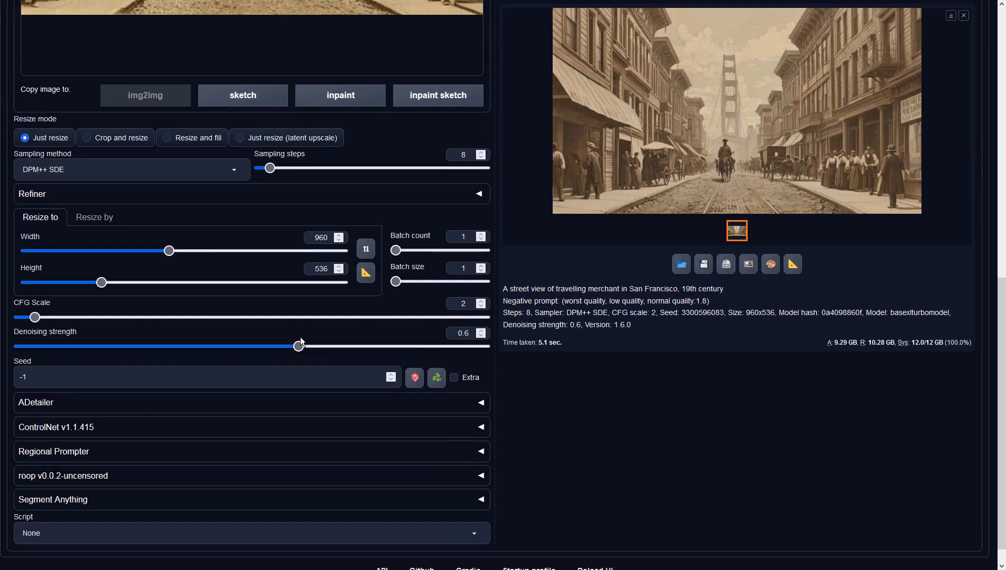
pyautogui.moveTo(299, 346); pyautogui.dragTo(440, 346)
pyautogui.click(722, 323)
pyautogui.scroll(4, 758, 347)
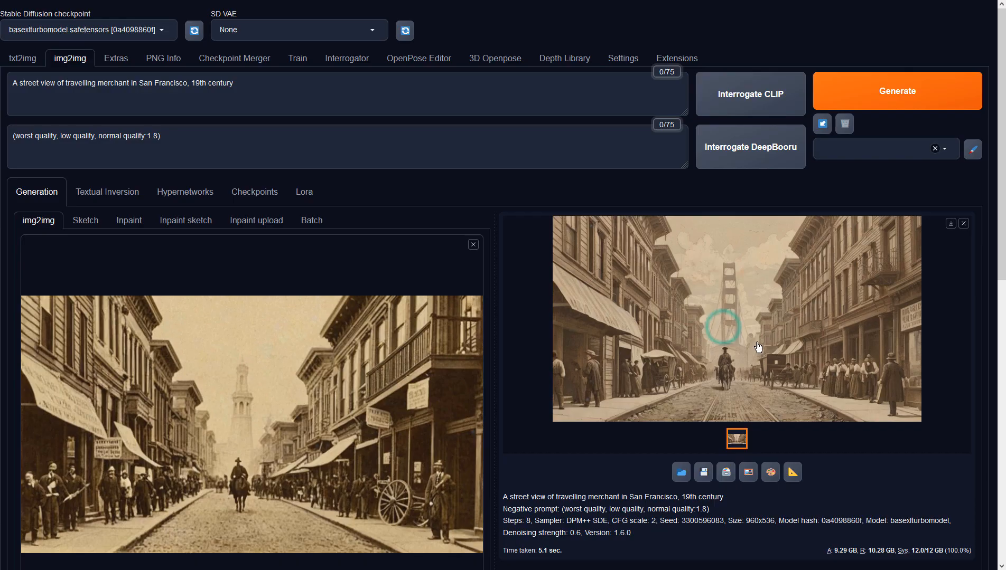
pyautogui.click(871, 94)
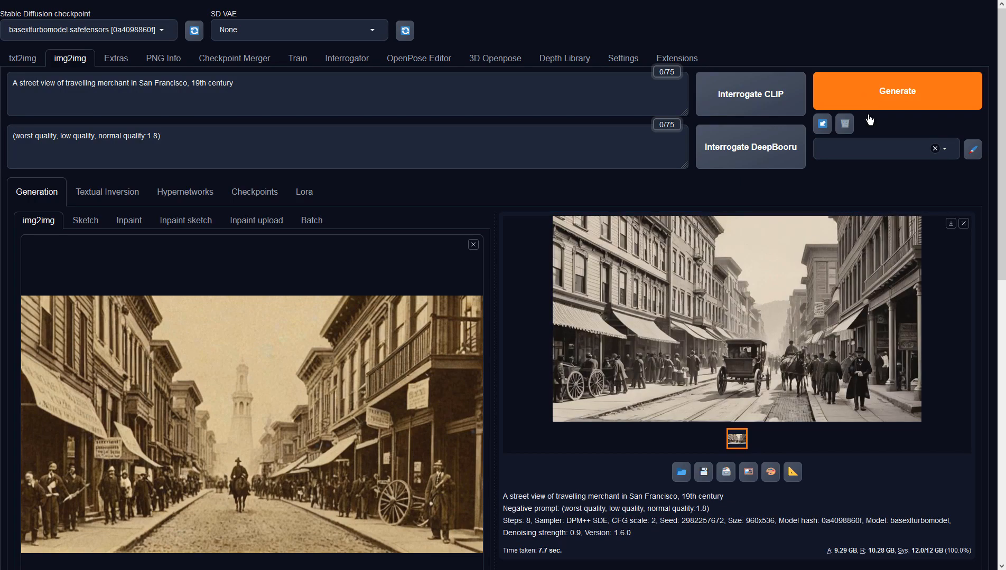
pyautogui.click(847, 287)
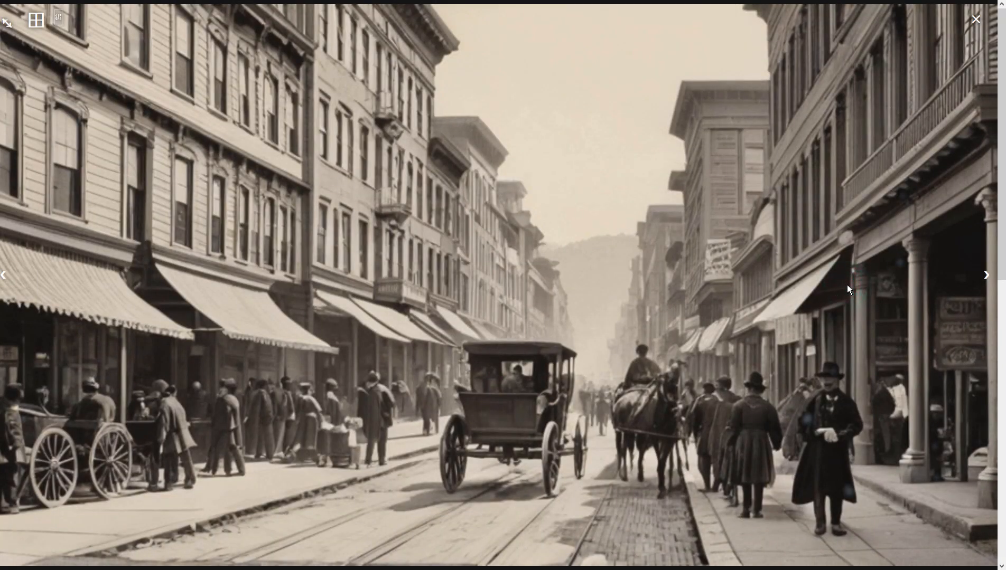
pyautogui.click(847, 284)
# Step: Generate two more img2img variations of the street scene, viewing each one enlarged
pyautogui.click(880, 93)
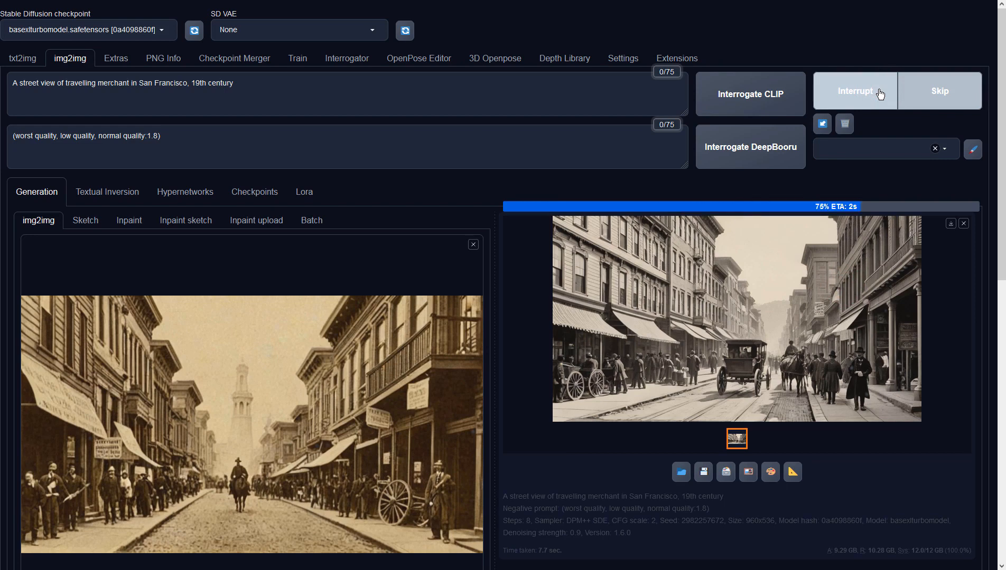
pyautogui.click(827, 319)
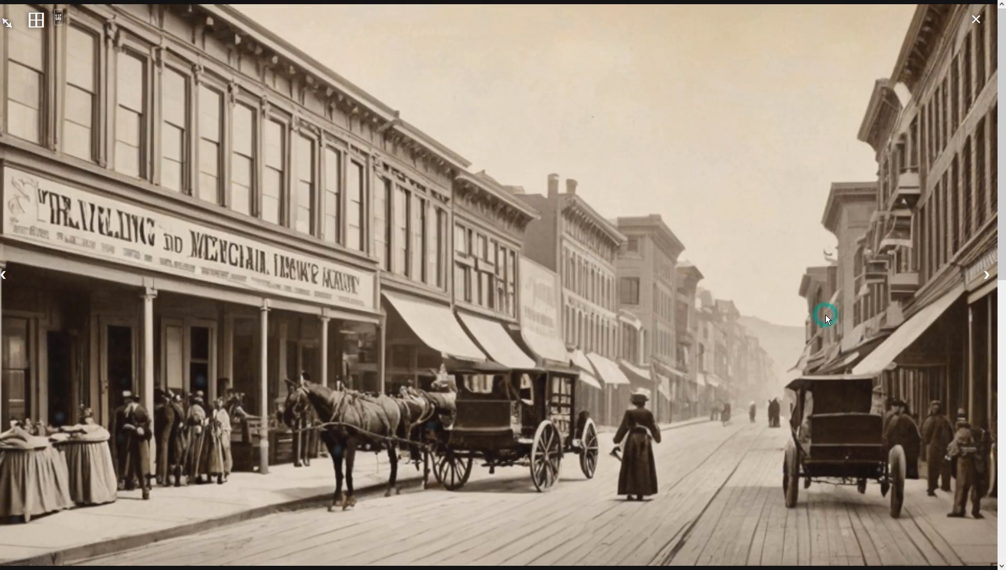
pyautogui.click(484, 453)
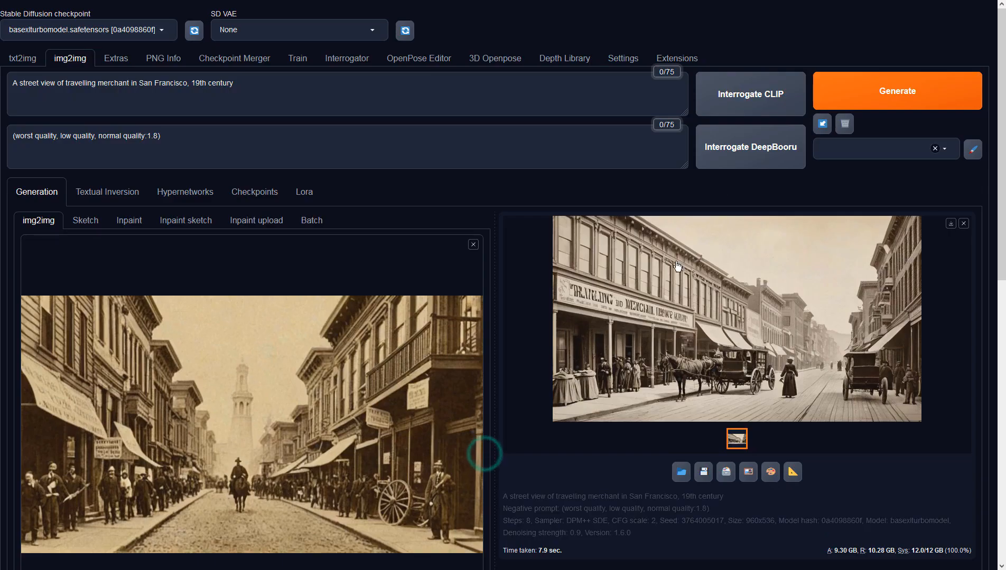
pyautogui.click(850, 96)
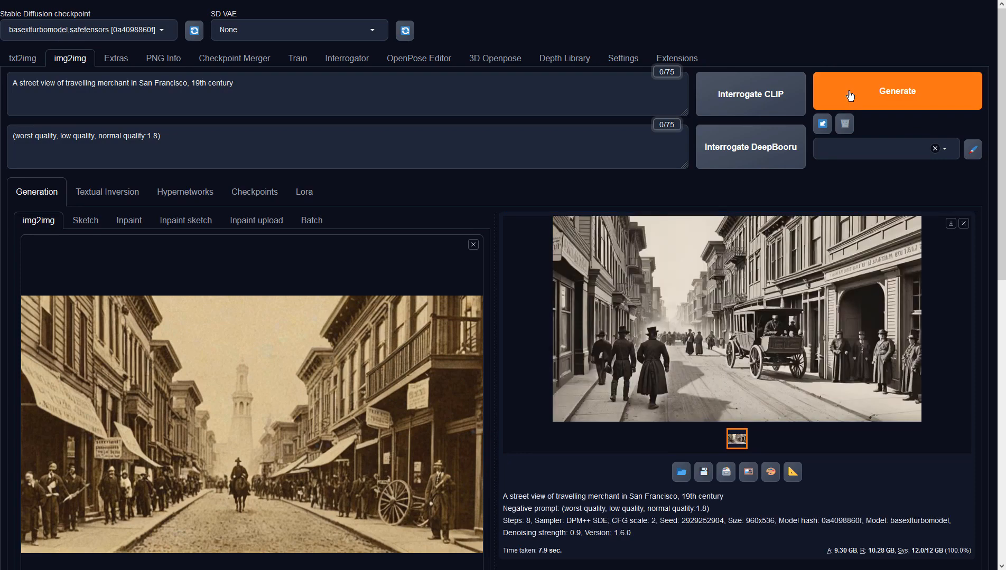
pyautogui.click(734, 345)
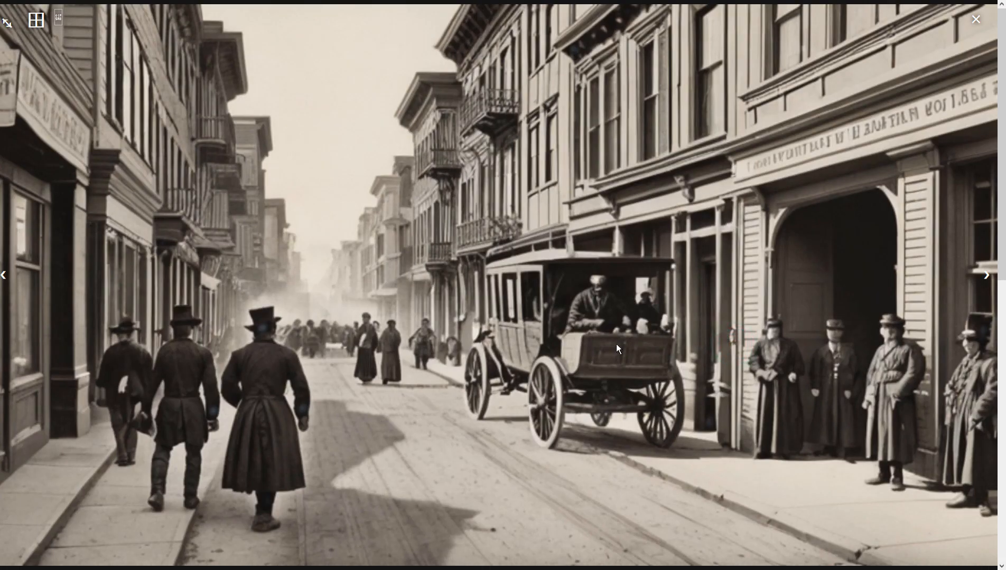
pyautogui.click(646, 366)
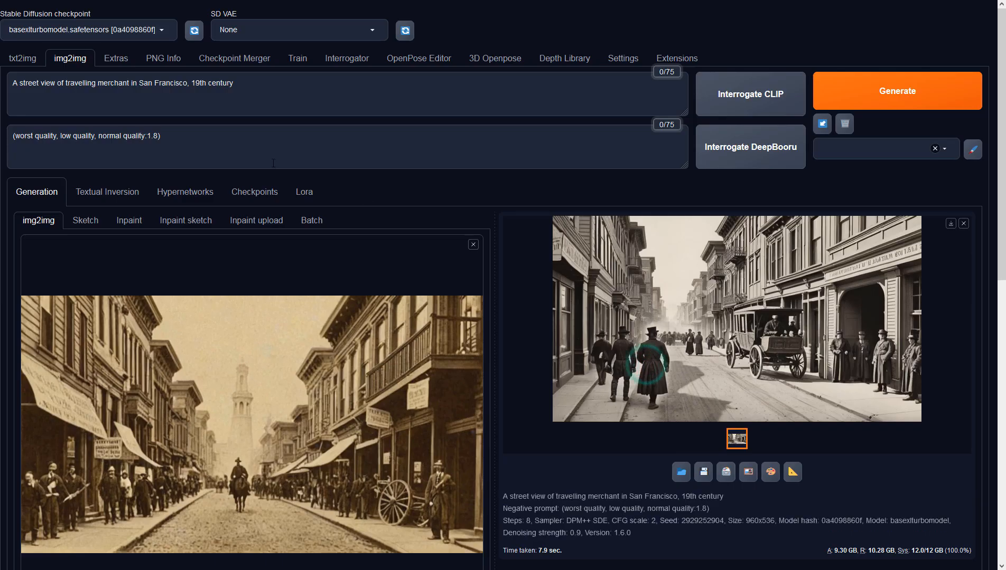
# Step: Regenerate the image with "automobile" added to the negative prompt and "merchant" changed to "merchant's cart" in the prompt
pyautogui.click(255, 145)
pyautogui.write(', automobile')
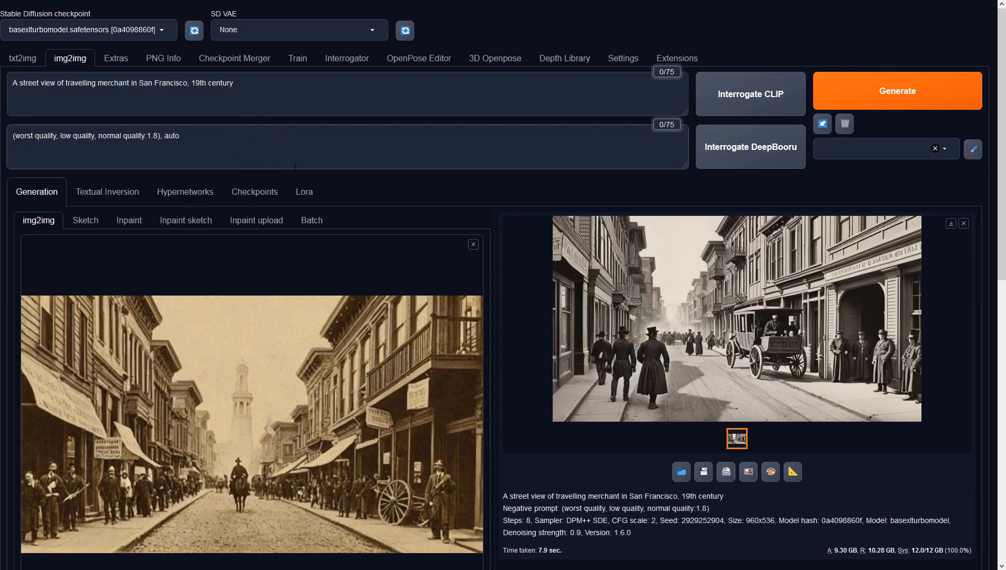
pyautogui.click(350, 101)
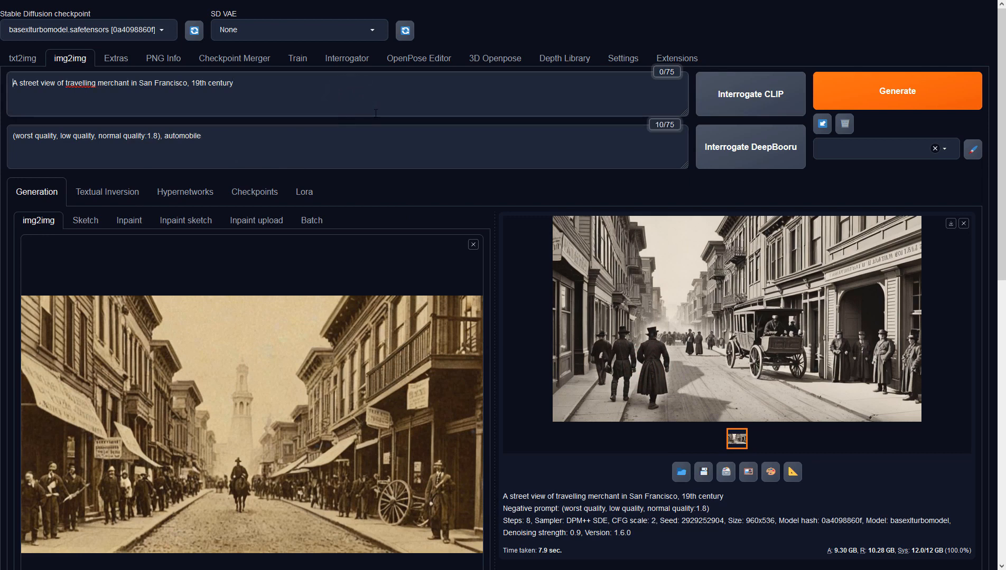
pyautogui.hotkey('ctrl', 'Right')
pyautogui.hotkey('ctrl', 'Right')
pyautogui.write("'s cart")
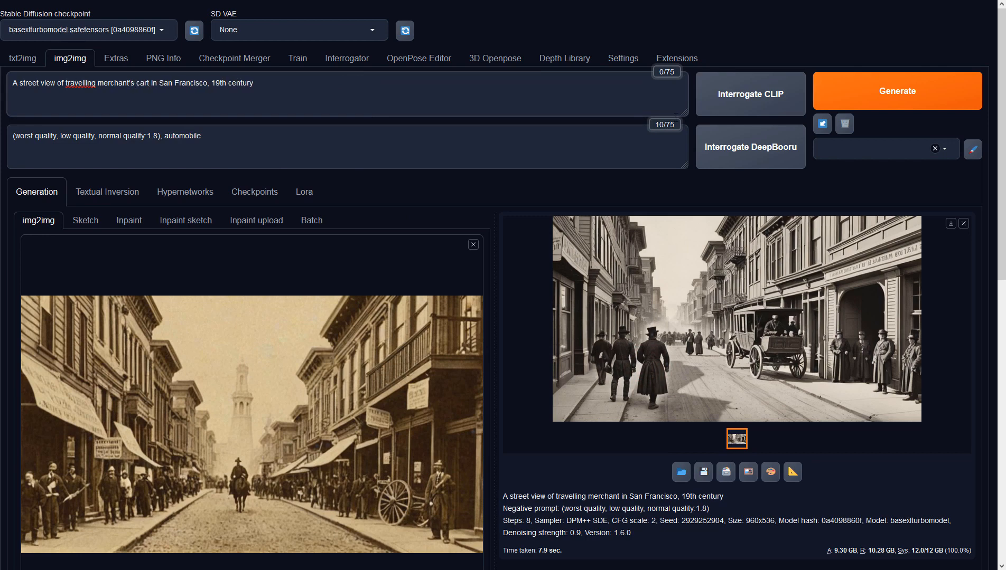
pyautogui.click(880, 97)
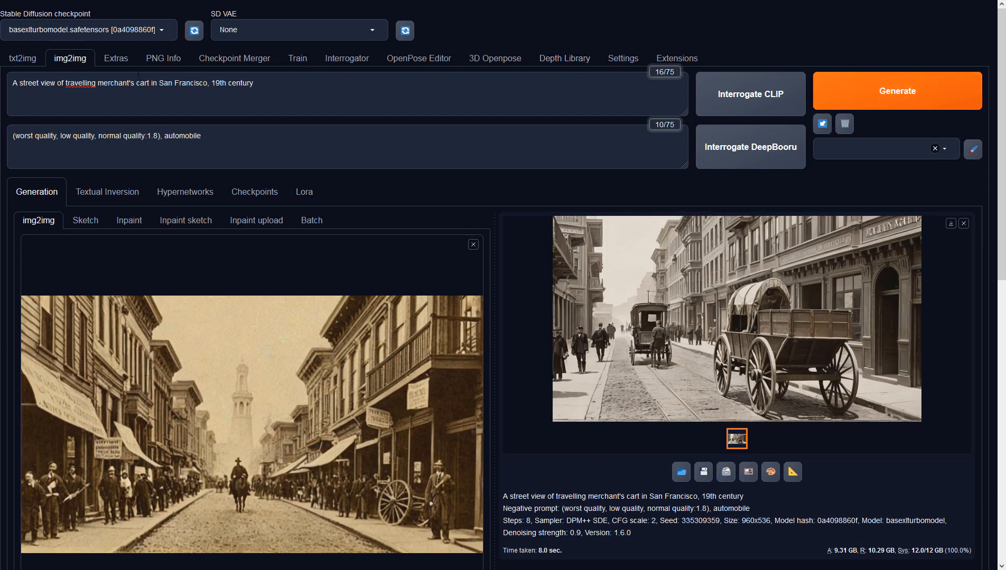
# Step: Add "pulled by a horse" after "merchant's cart" in the prompt, regenerate the image, and view the result enlarged
pyautogui.click(151, 84)
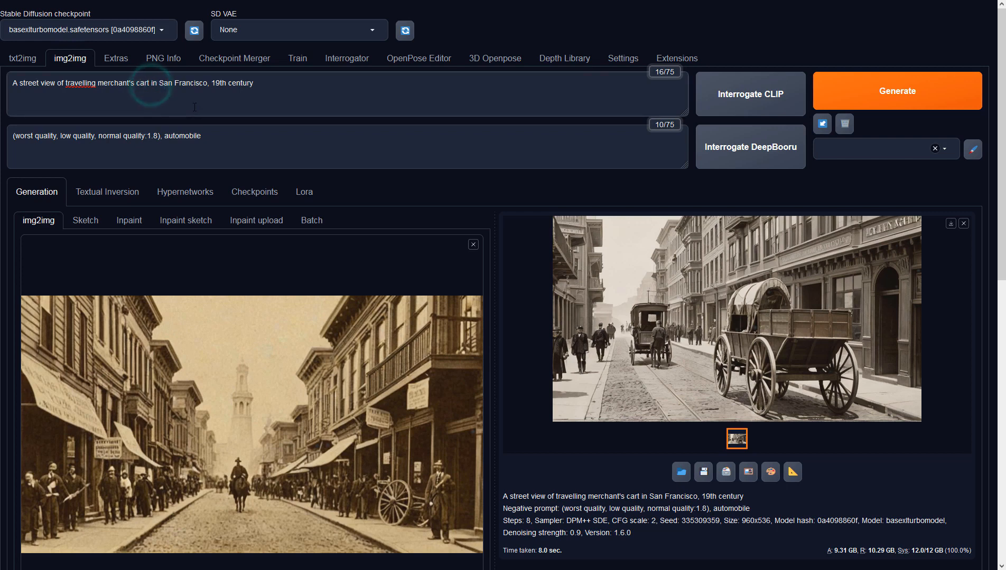
pyautogui.write('pulled b')
pyautogui.write('y')
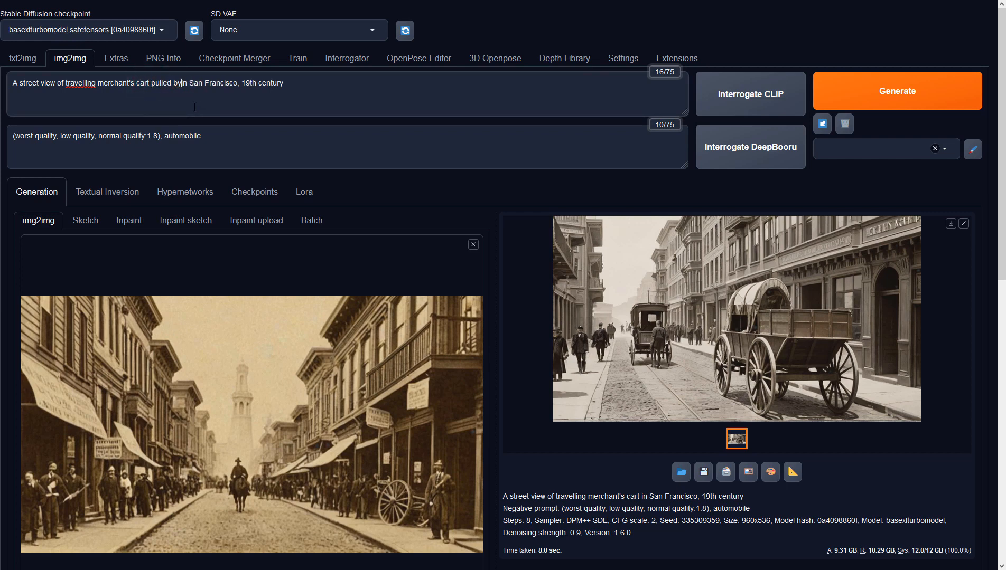
pyautogui.write(' a horse')
pyautogui.hotkey('ctrl', 'Return')
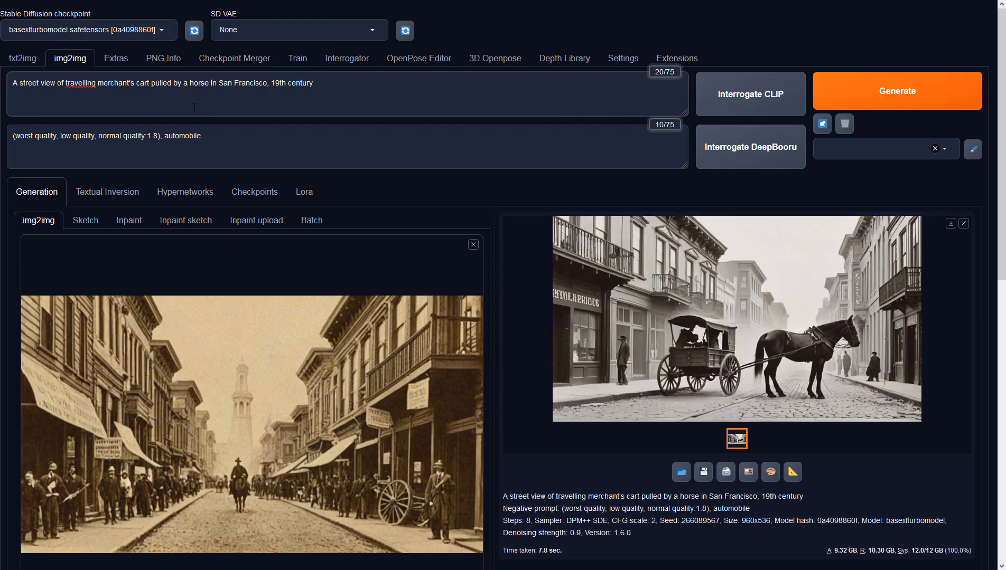
pyautogui.click(724, 400)
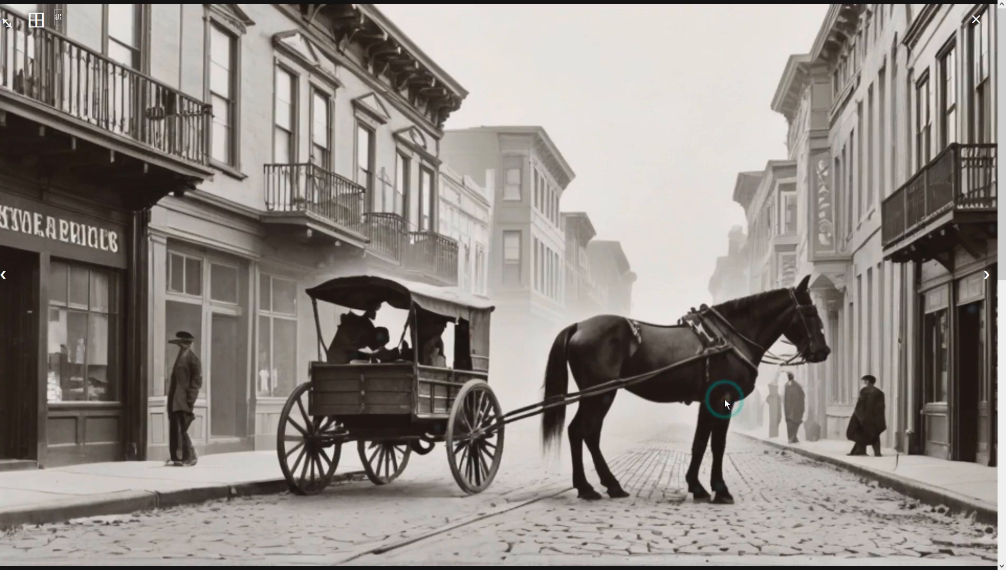
pyautogui.click(724, 399)
# Step: Use the generated horse-and-cart image as the new img2img source, generate a variation from it, and view it enlarged
pyautogui.click(747, 470)
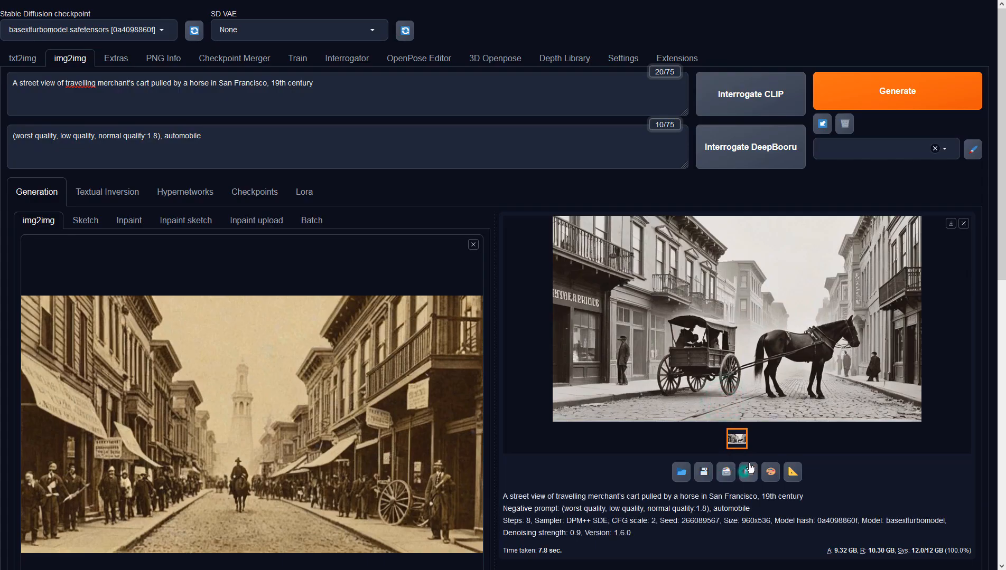
pyautogui.click(883, 93)
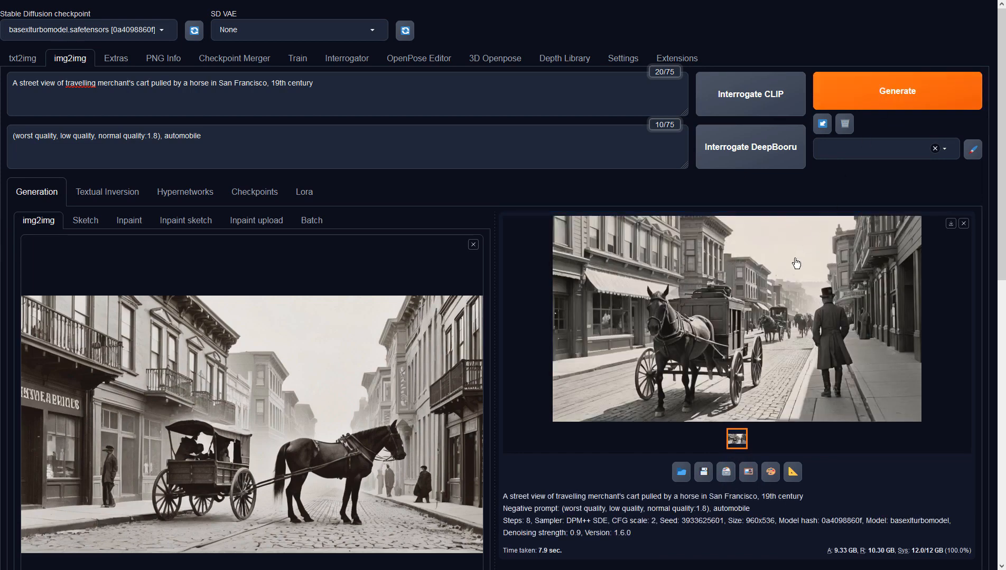
pyautogui.click(786, 275)
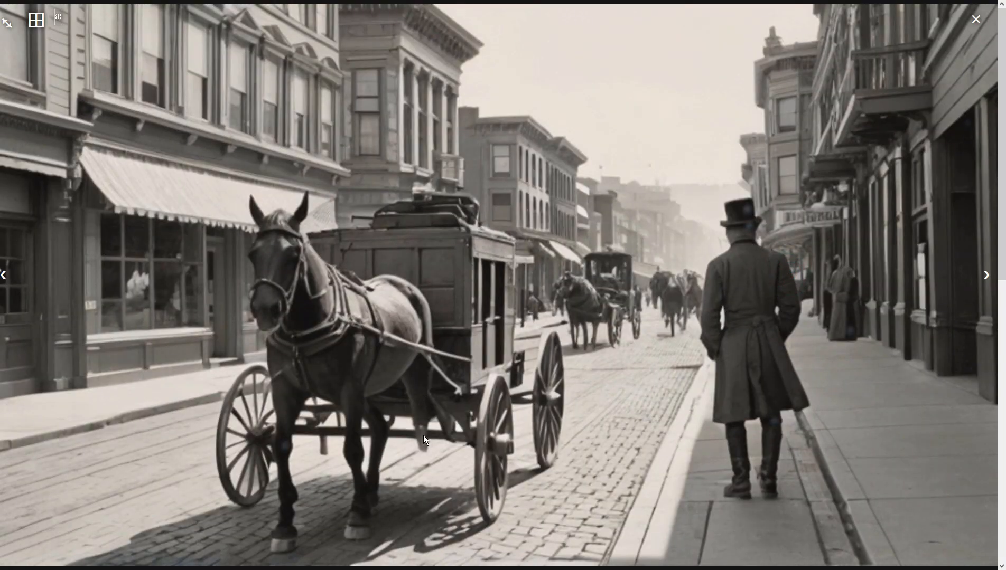
pyautogui.click(583, 459)
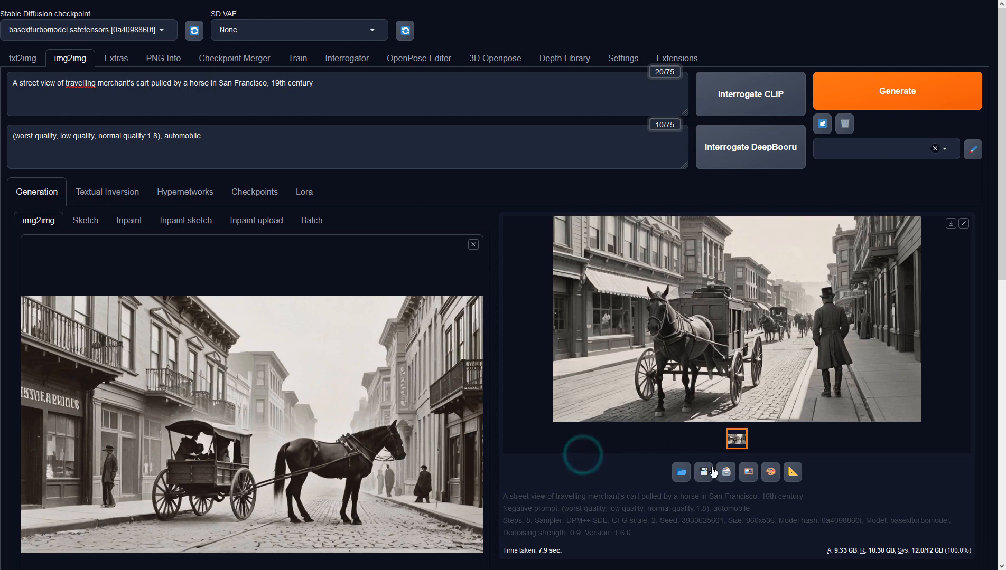
# Step: Make the latest result the img2img source and generate a variation at denoising strength 0.75, inspecting it enlarged
pyautogui.click(746, 472)
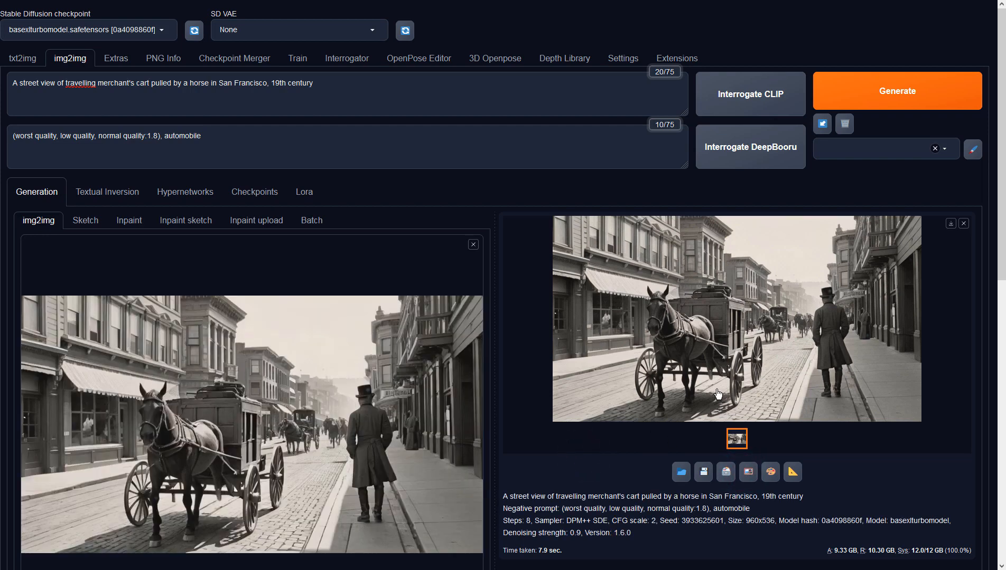
pyautogui.scroll(-6, 662, 379)
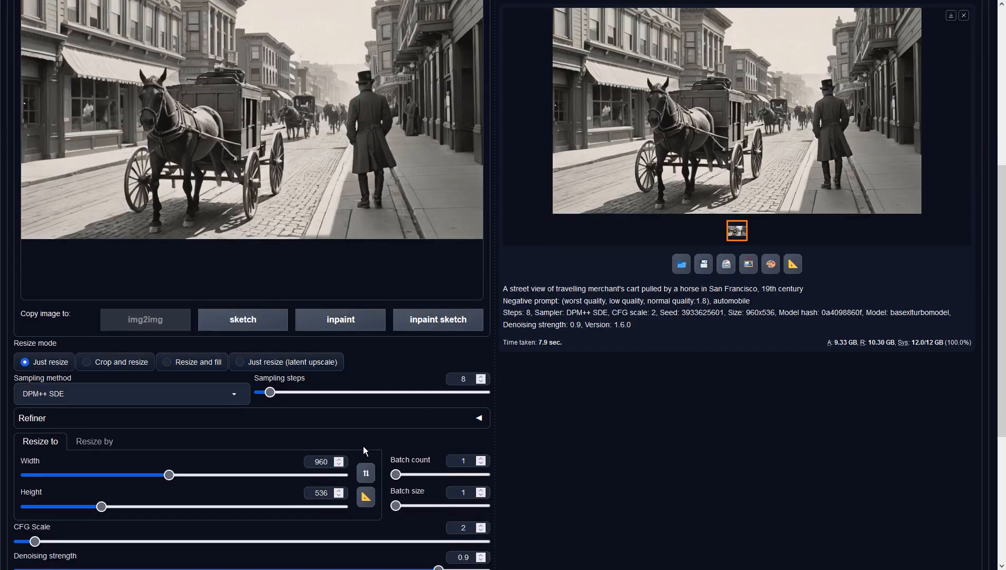
pyautogui.scroll(-3, 366, 460)
pyautogui.moveTo(439, 391); pyautogui.dragTo(368, 391)
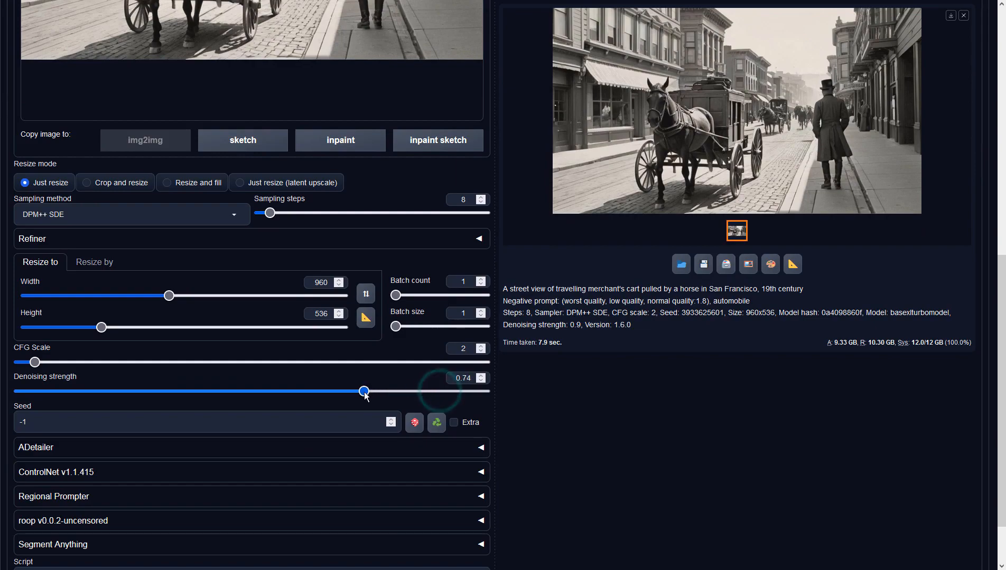
pyautogui.scroll(10, 718, 369)
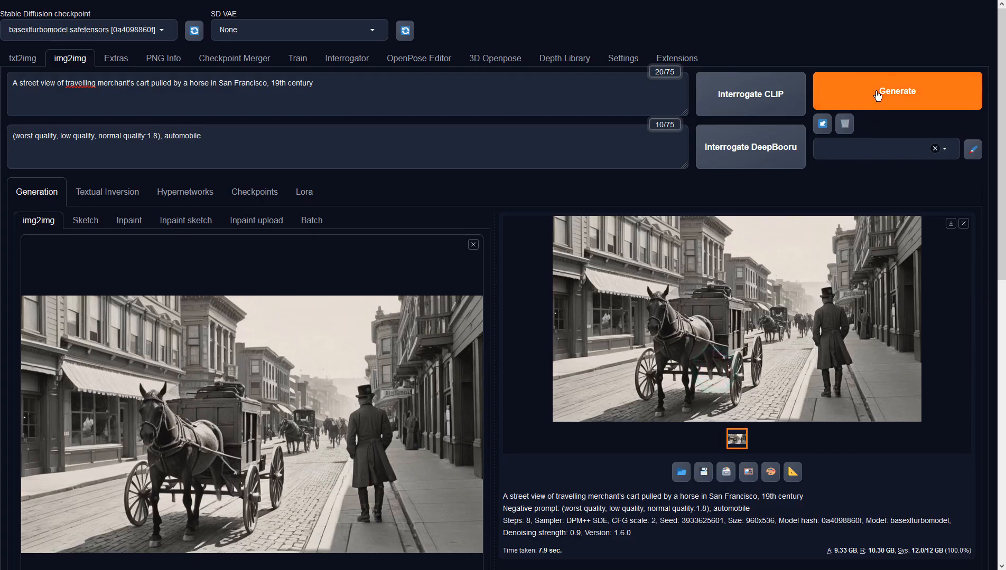
pyautogui.click(876, 91)
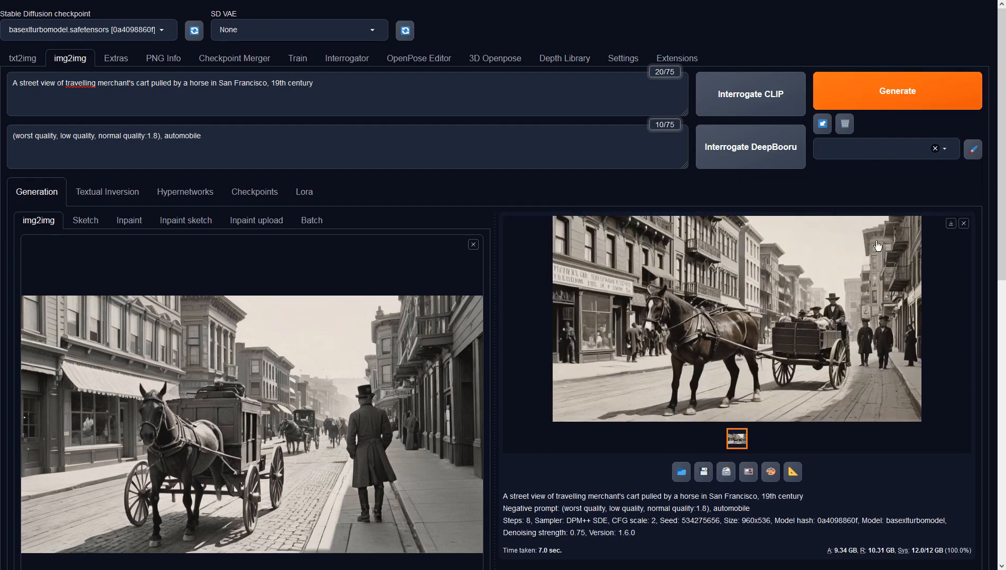
pyautogui.click(878, 252)
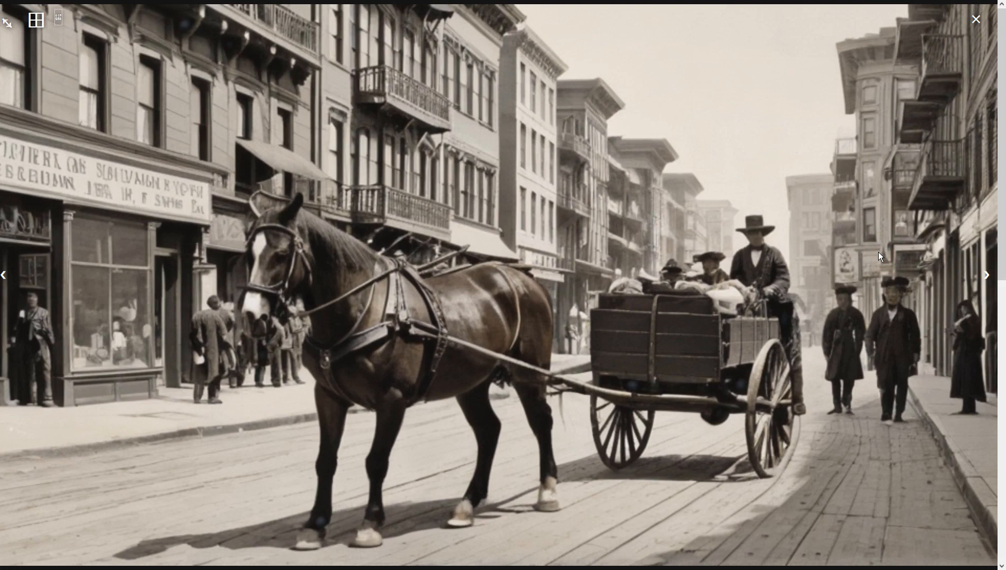
pyautogui.click(878, 252)
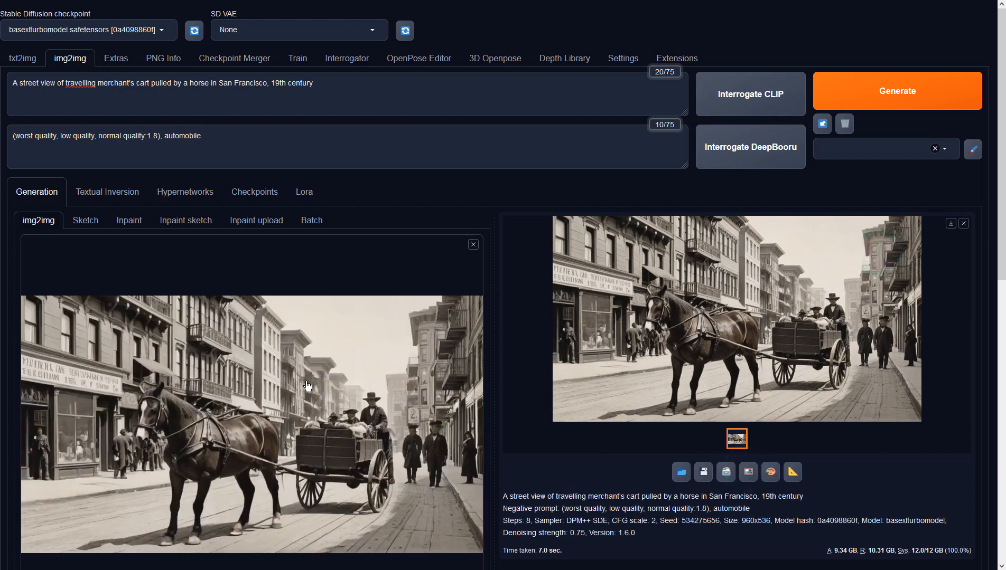
# Step: Lower the denoising strength to 0.65, generate a variation of the horse-drawn cart image, and view it enlarged
pyautogui.scroll(-4, 303, 385)
pyautogui.scroll(-4, 287, 458)
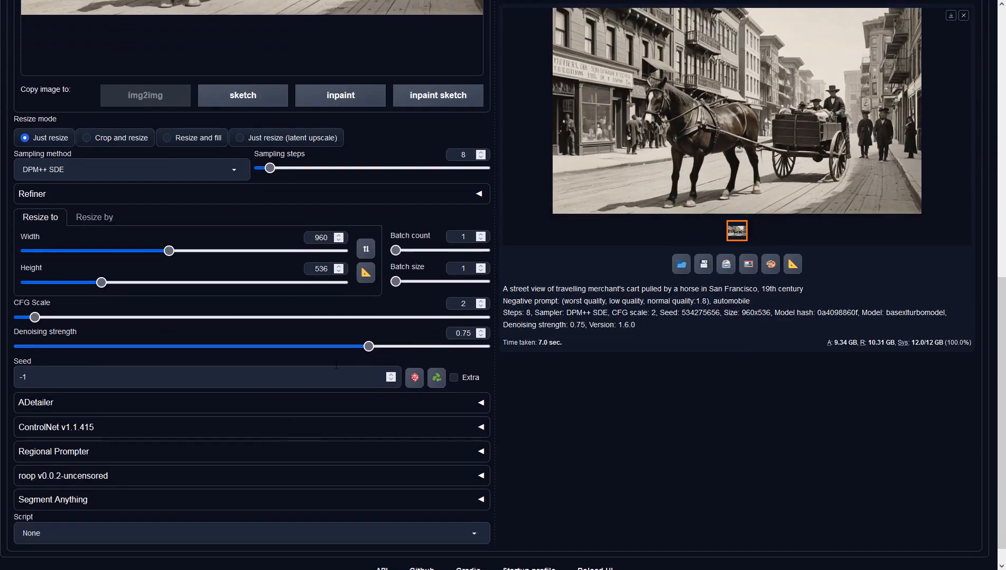
pyautogui.moveTo(370, 346); pyautogui.dragTo(321, 347)
pyautogui.click(689, 338)
pyautogui.scroll(7, 690, 339)
pyautogui.scroll(3, 770, 352)
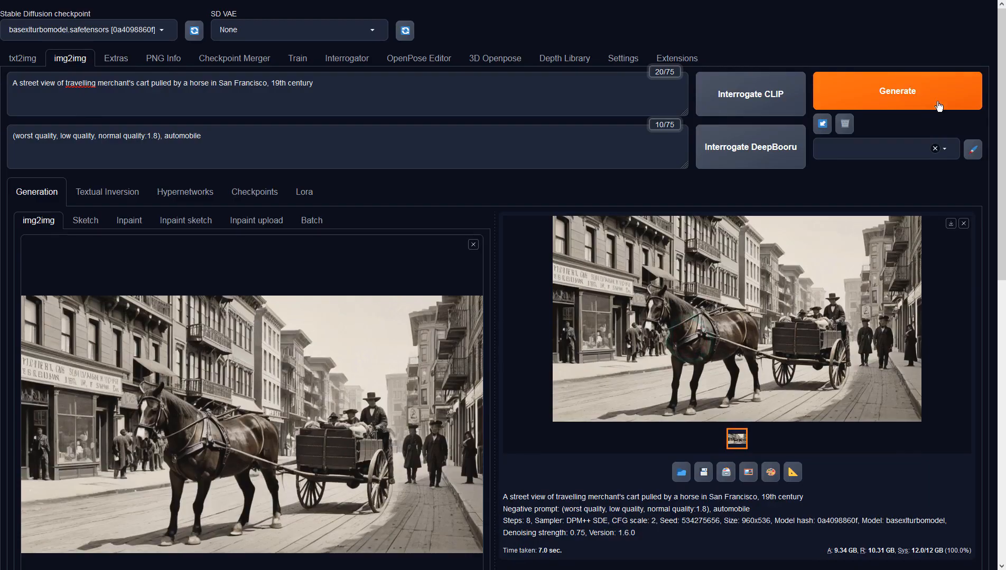
pyautogui.click(932, 95)
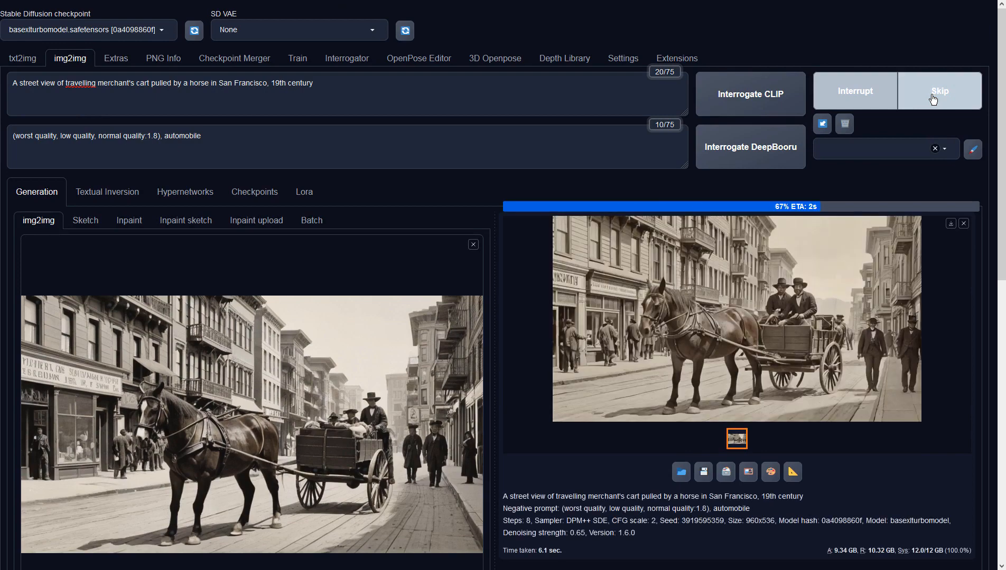
pyautogui.click(890, 245)
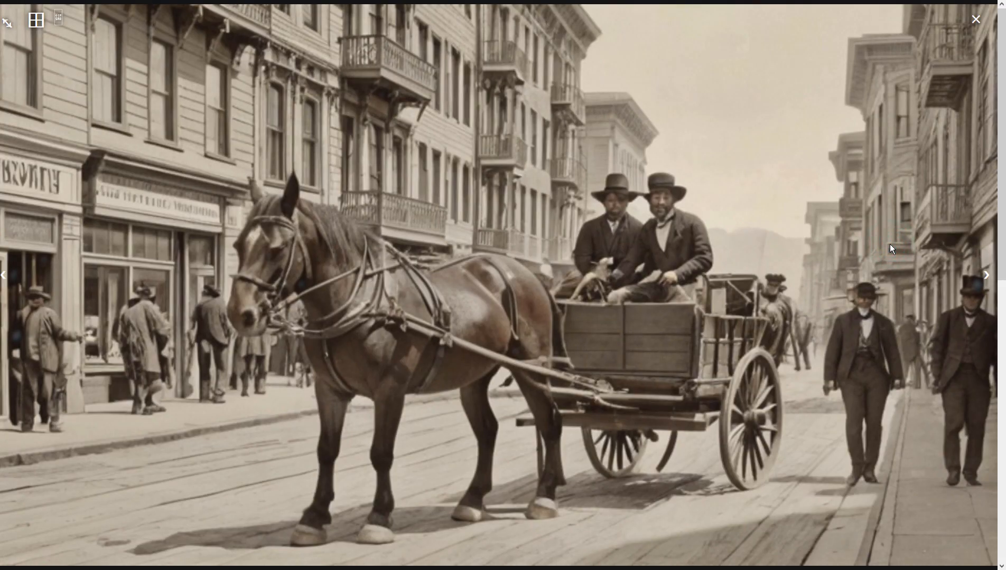
pyautogui.click(890, 245)
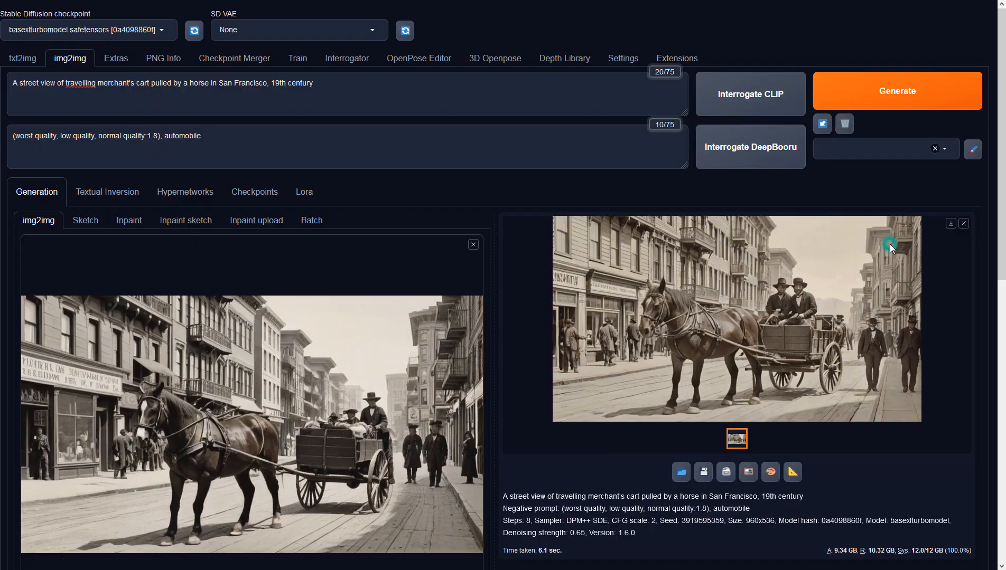
# Step: Make the latest result the img2img source and add "bad face, bad eyes, bad nose, bad mouth" to the negative prompt
pyautogui.click(747, 471)
pyautogui.click(321, 145)
pyautogui.write(', bnad')
pyautogui.press('BackSpace')
pyautogui.press('BackSpace')
pyautogui.press('BackSpace')
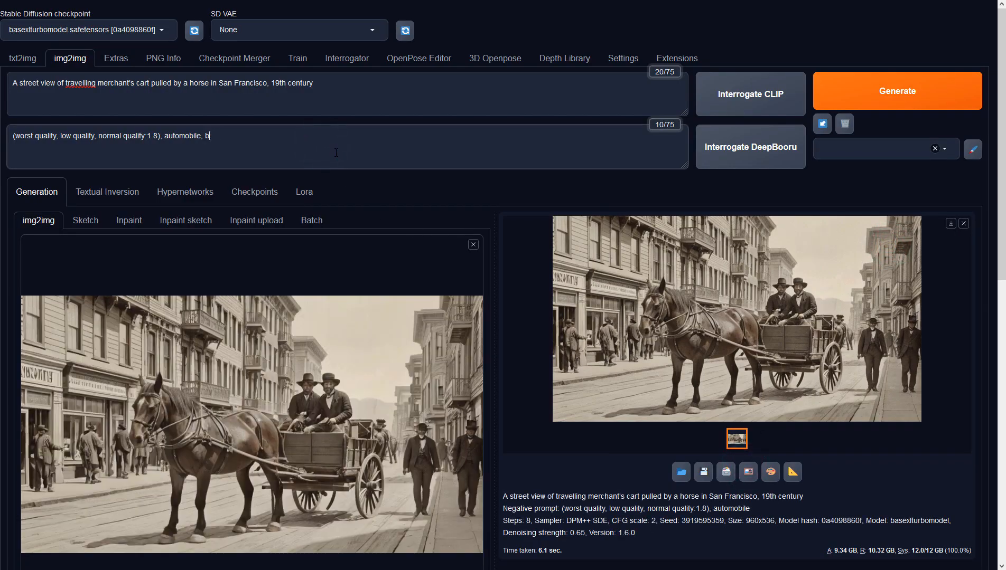
pyautogui.write('ad face, bad eyes, bad nose, bad mouth')
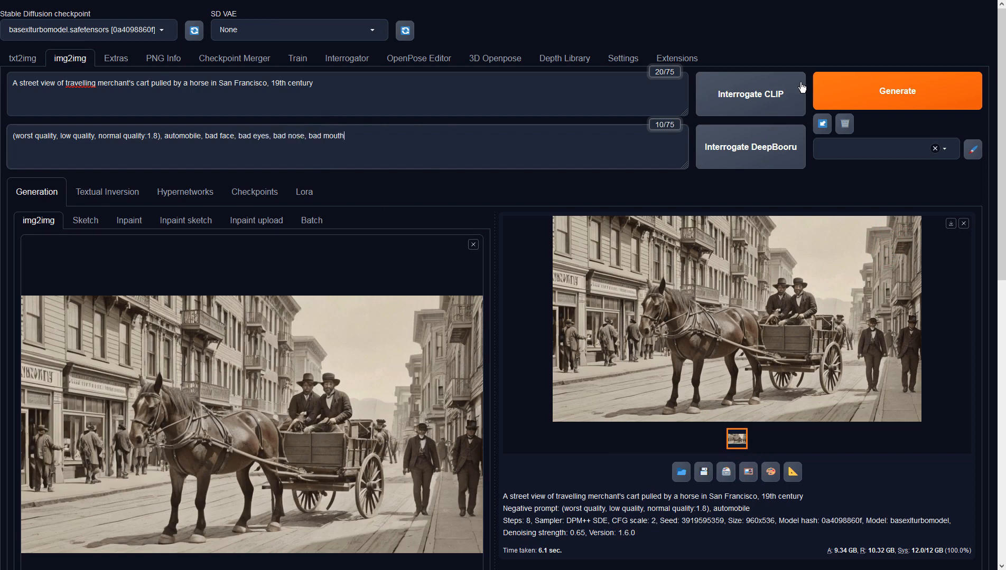
# Step: Generate two variations of the cart scene with the extended negative prompt, viewing each one enlarged
pyautogui.click(893, 91)
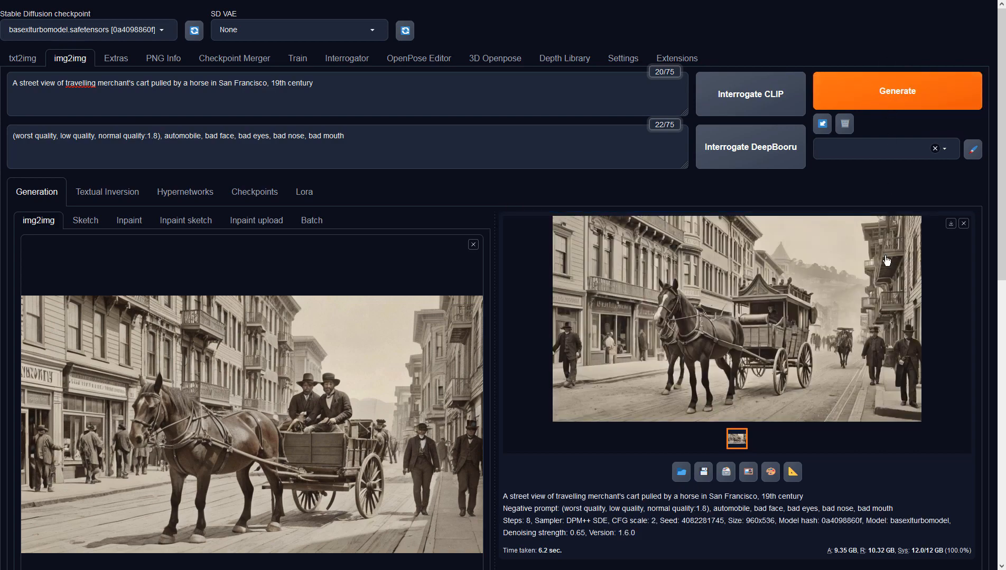
pyautogui.click(887, 280)
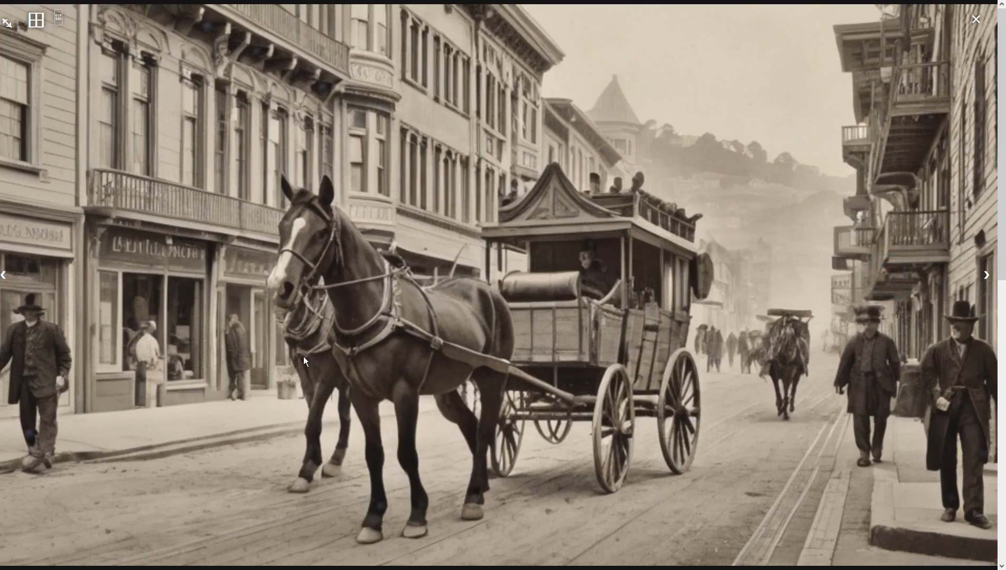
pyautogui.click(678, 314)
pyautogui.click(903, 90)
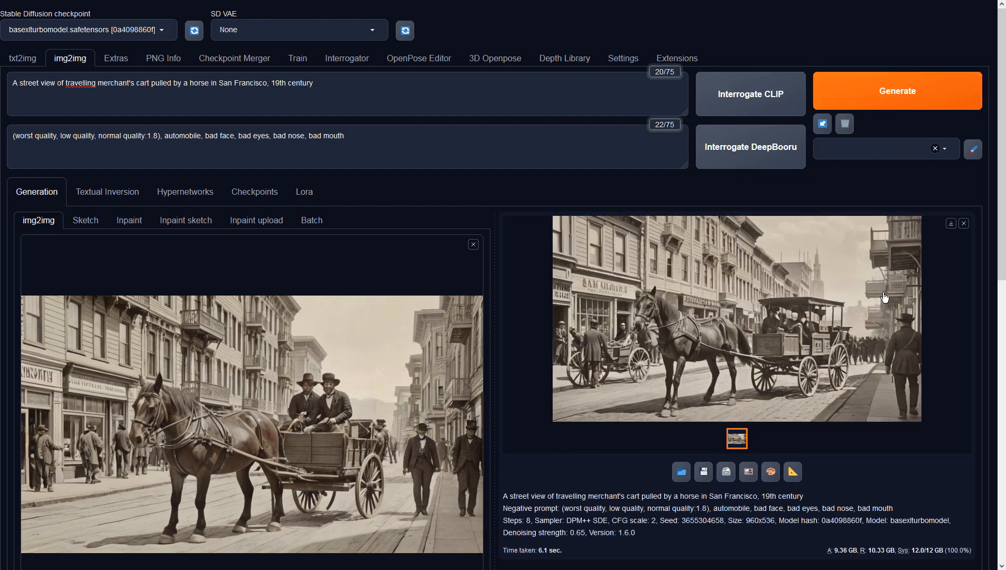
pyautogui.click(885, 298)
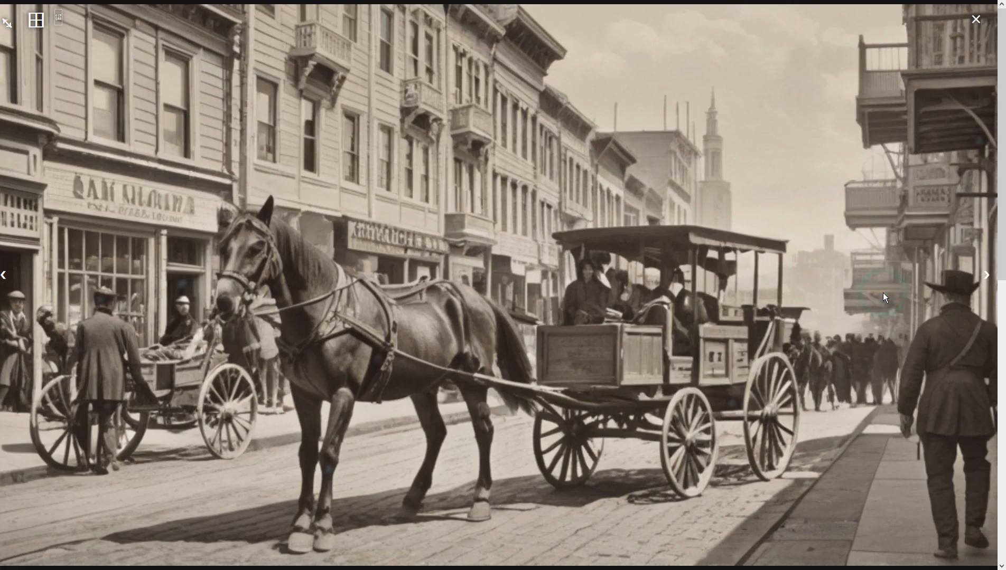